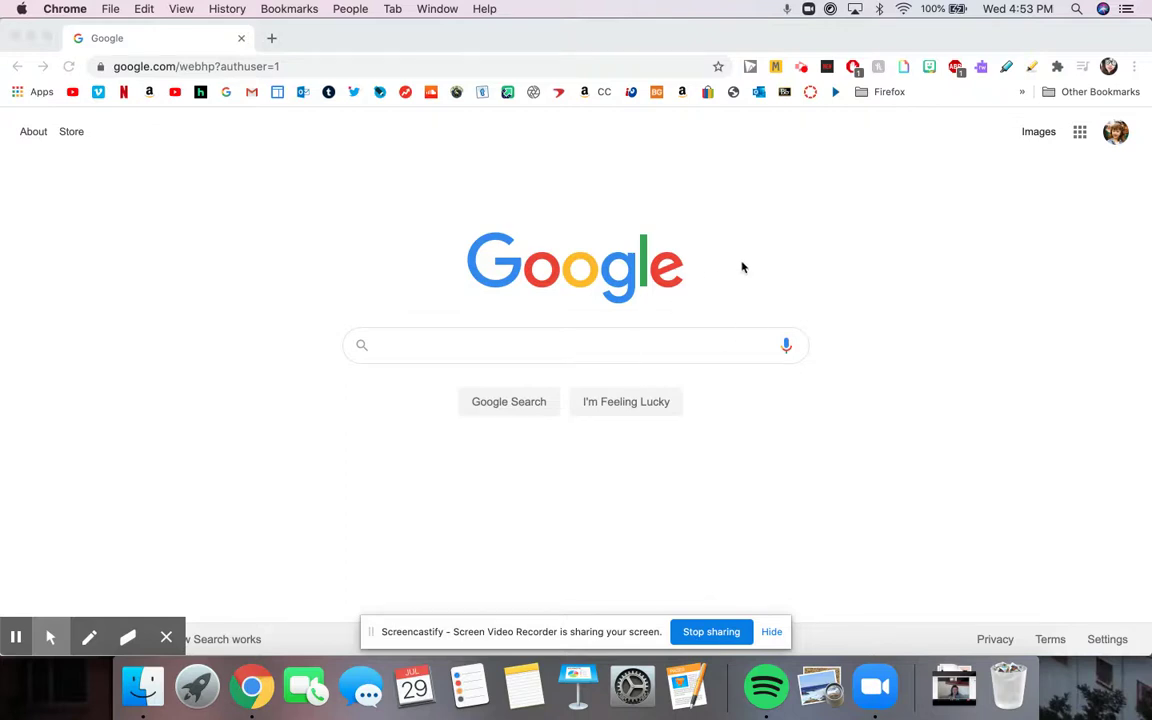
Step: Open Google Slides from the Google home page's list of apps
{"action": "left_click", "coordinate": [1079, 134]}
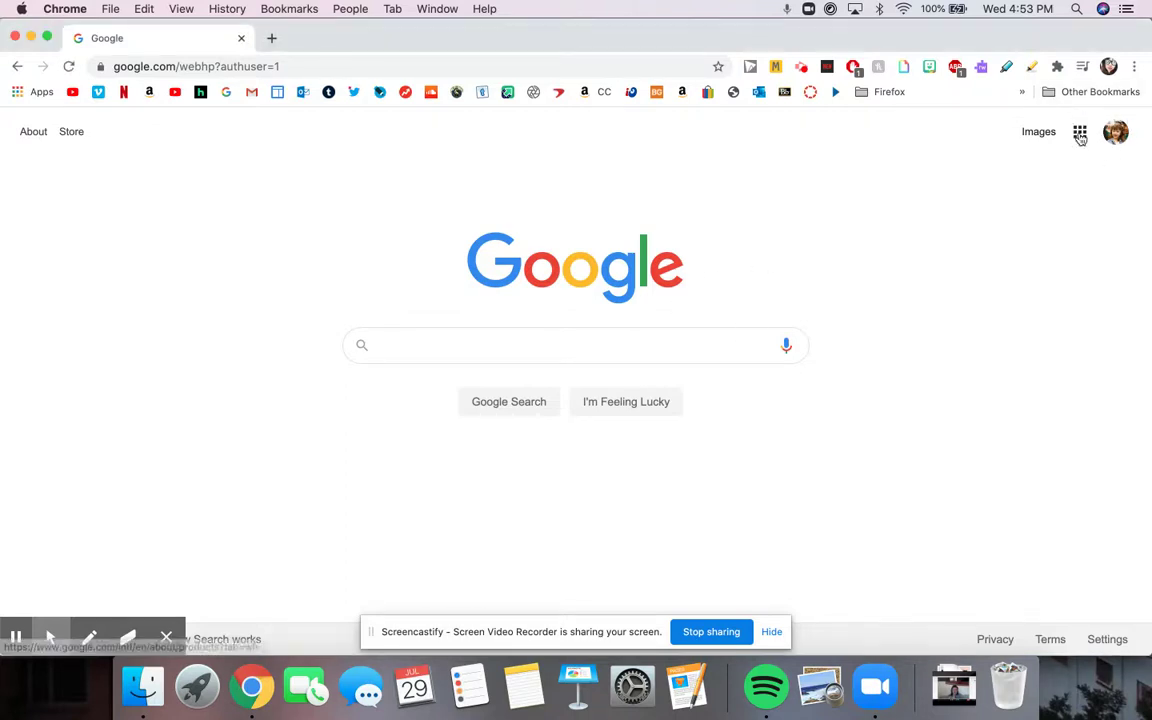
{"action": "left_click", "coordinate": [1079, 134]}
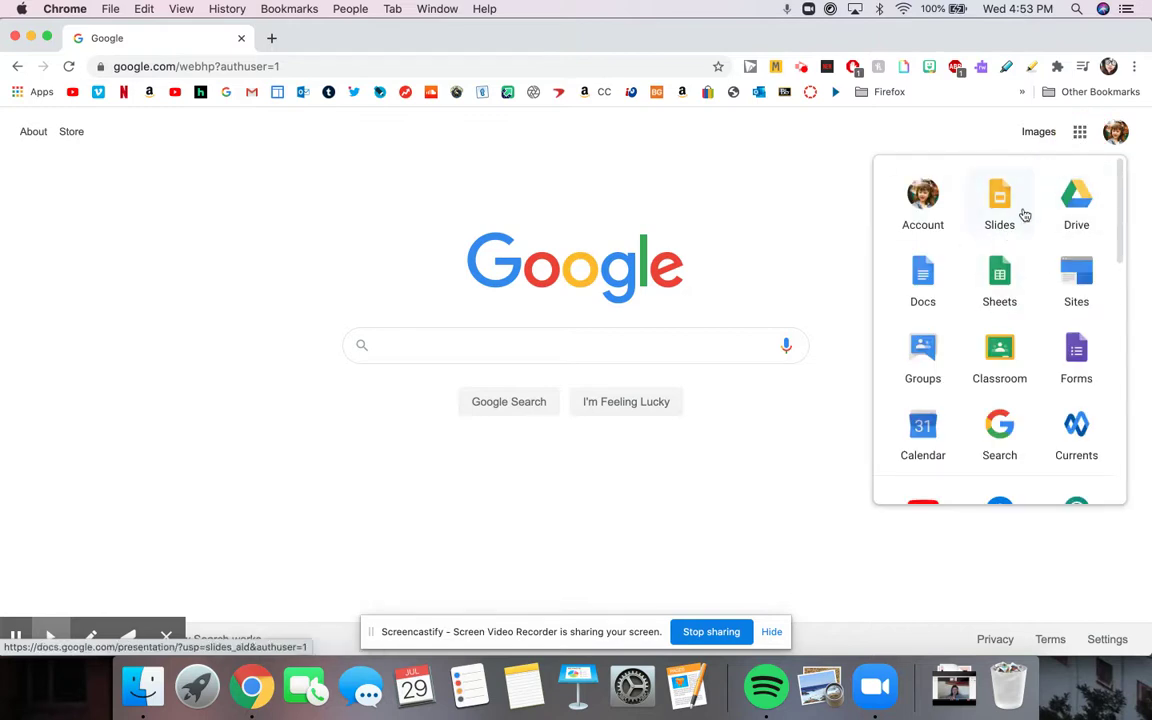
{"action": "left_click", "coordinate": [1024, 212]}
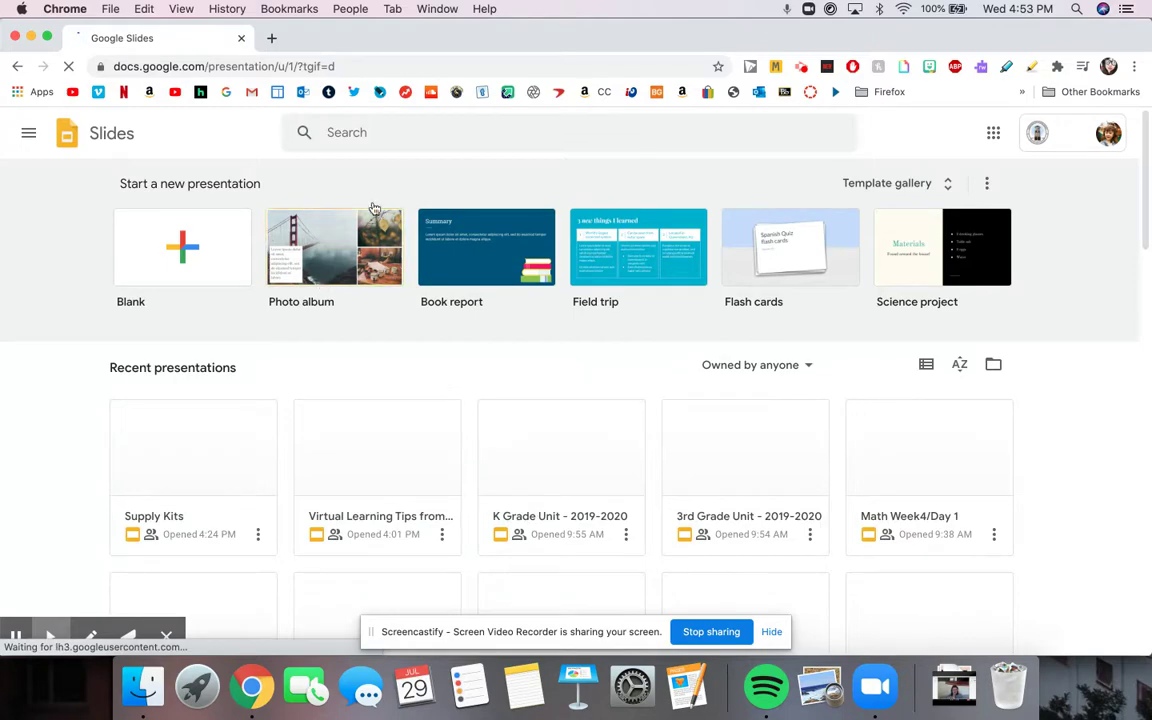
Step: Look through the recent presentations and create a new blank presentation
{"action": "scroll", "coordinate": [75, 398], "scroll_direction": "down", "scroll_amount": 2}
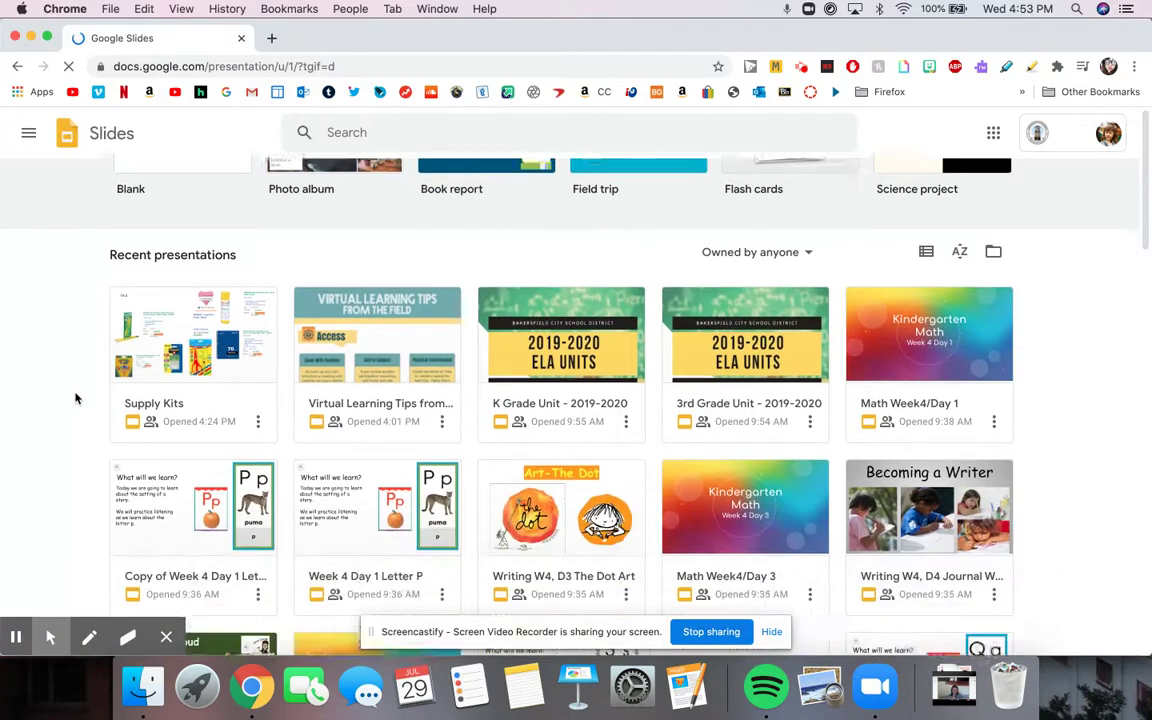
{"action": "scroll", "coordinate": [75, 398], "scroll_direction": "down", "scroll_amount": 15}
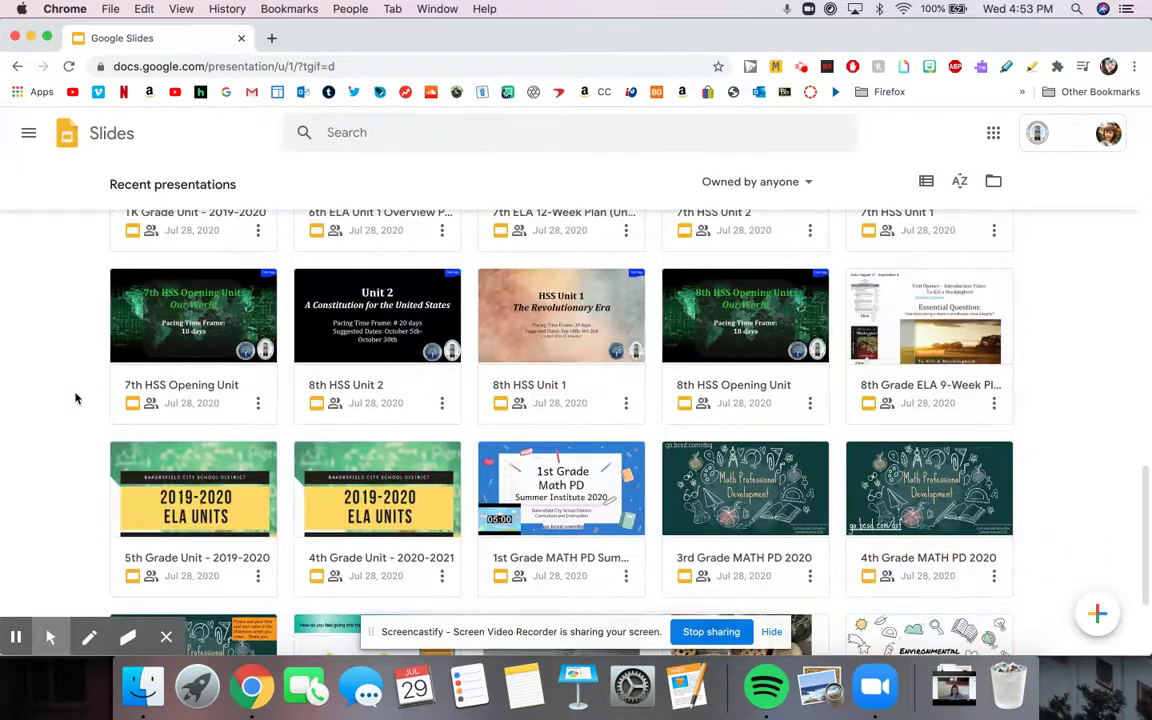
{"action": "scroll", "coordinate": [75, 398], "scroll_direction": "down", "scroll_amount": 3}
{"action": "scroll", "coordinate": [77, 398], "scroll_direction": "up", "scroll_amount": 20}
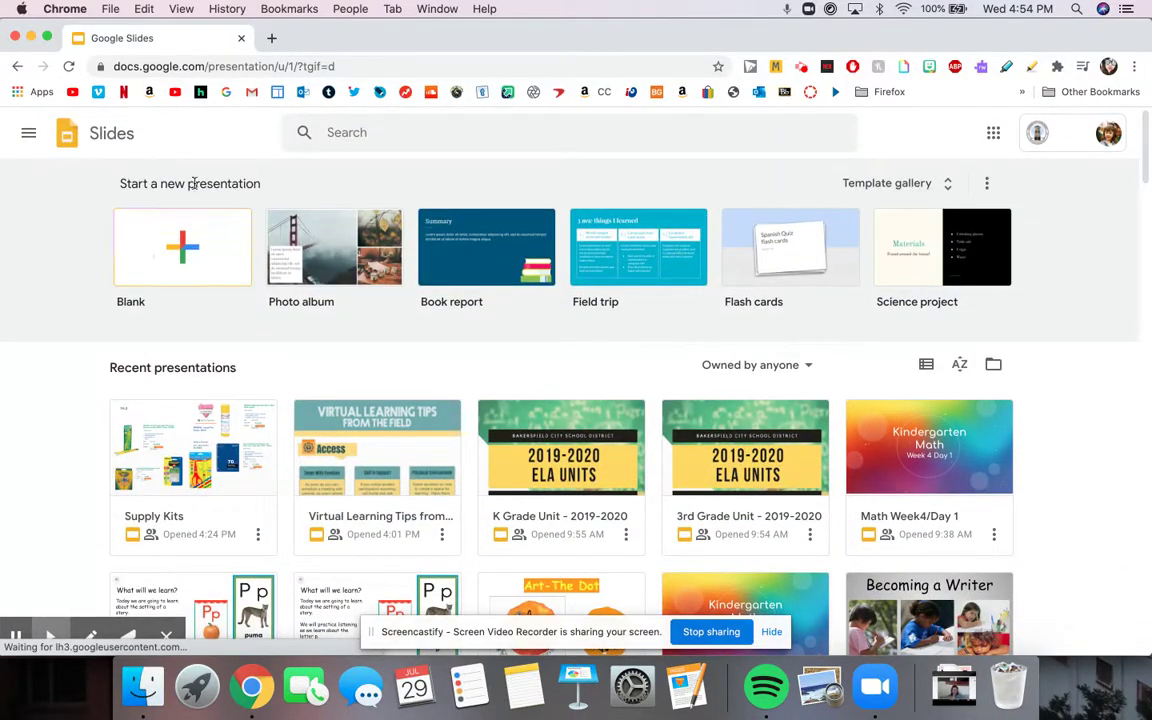
{"action": "left_click", "coordinate": [203, 249]}
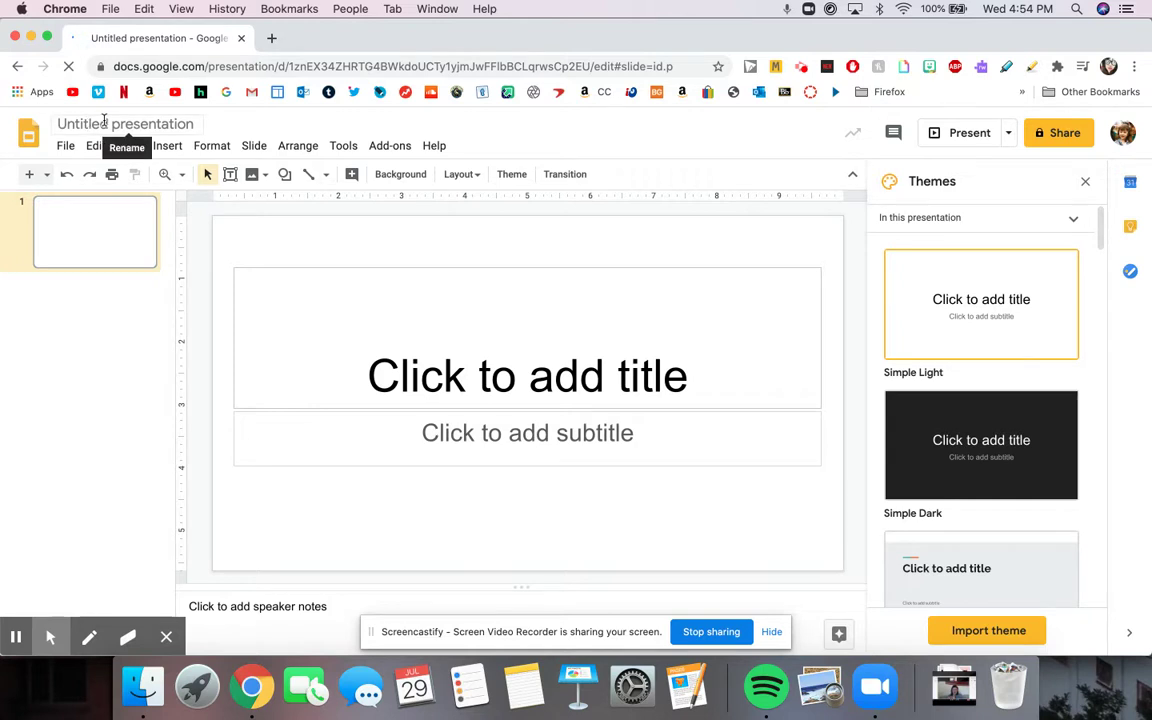
Step: Rename the untitled presentation as "Sample"
{"action": "left_click", "coordinate": [125, 122]}
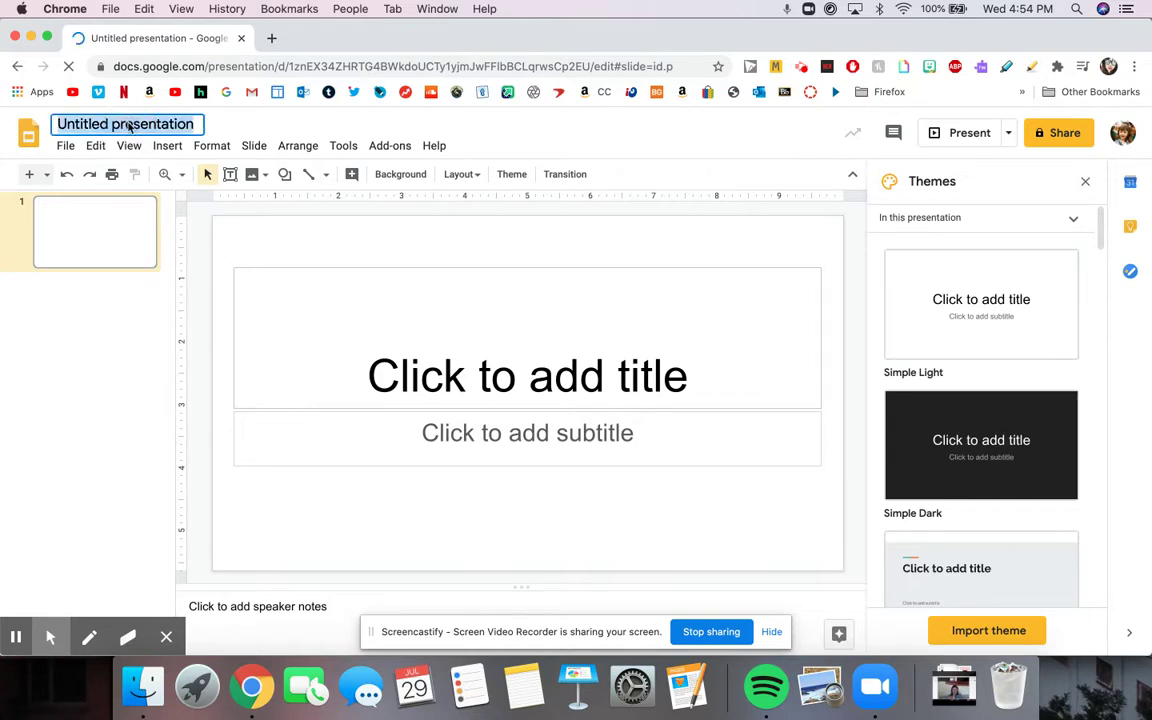
{"action": "type", "text": "Sample"}
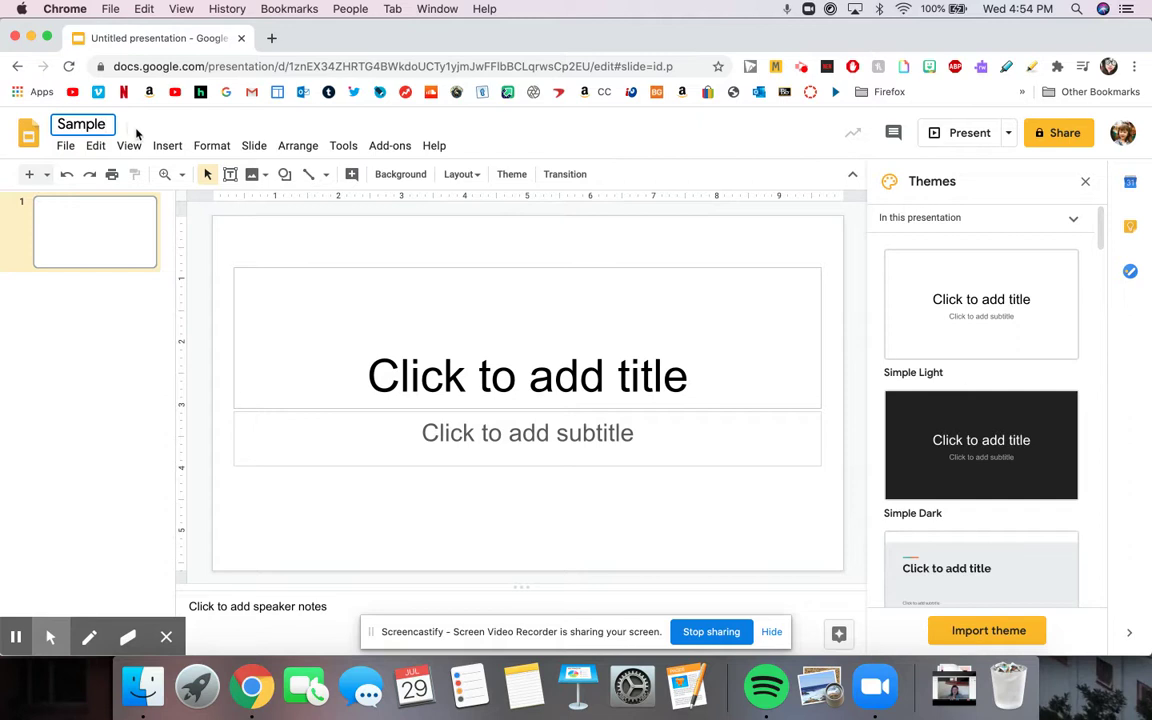
{"action": "left_click", "coordinate": [249, 250]}
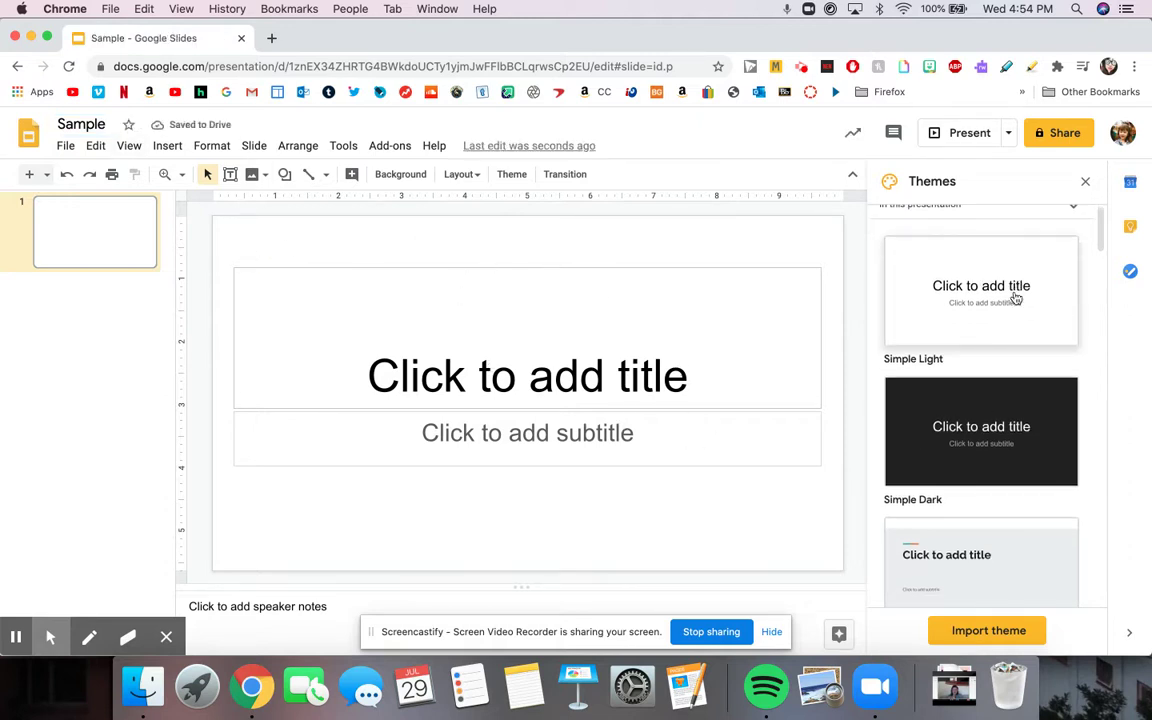
Step: Apply the Beach Day theme to the presentation
{"action": "scroll", "coordinate": [1016, 298], "scroll_direction": "down", "scroll_amount": 3}
{"action": "scroll", "coordinate": [1016, 298], "scroll_direction": "down", "scroll_amount": 5}
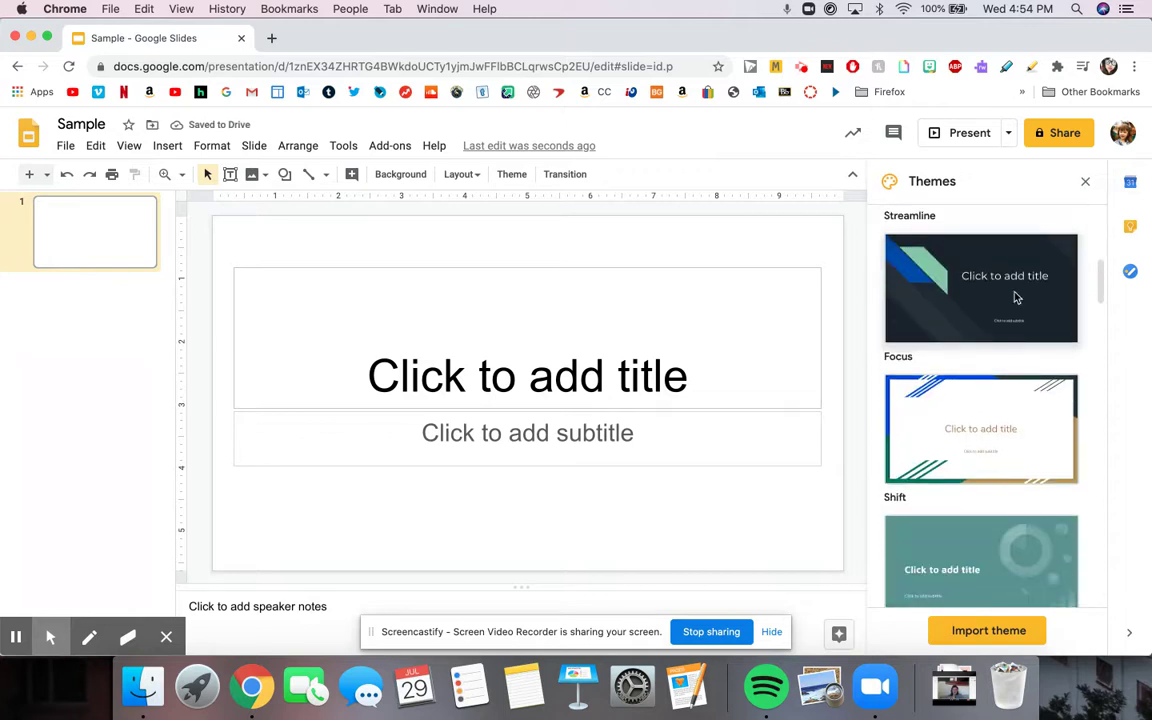
{"action": "scroll", "coordinate": [1016, 298], "scroll_direction": "down", "scroll_amount": 5}
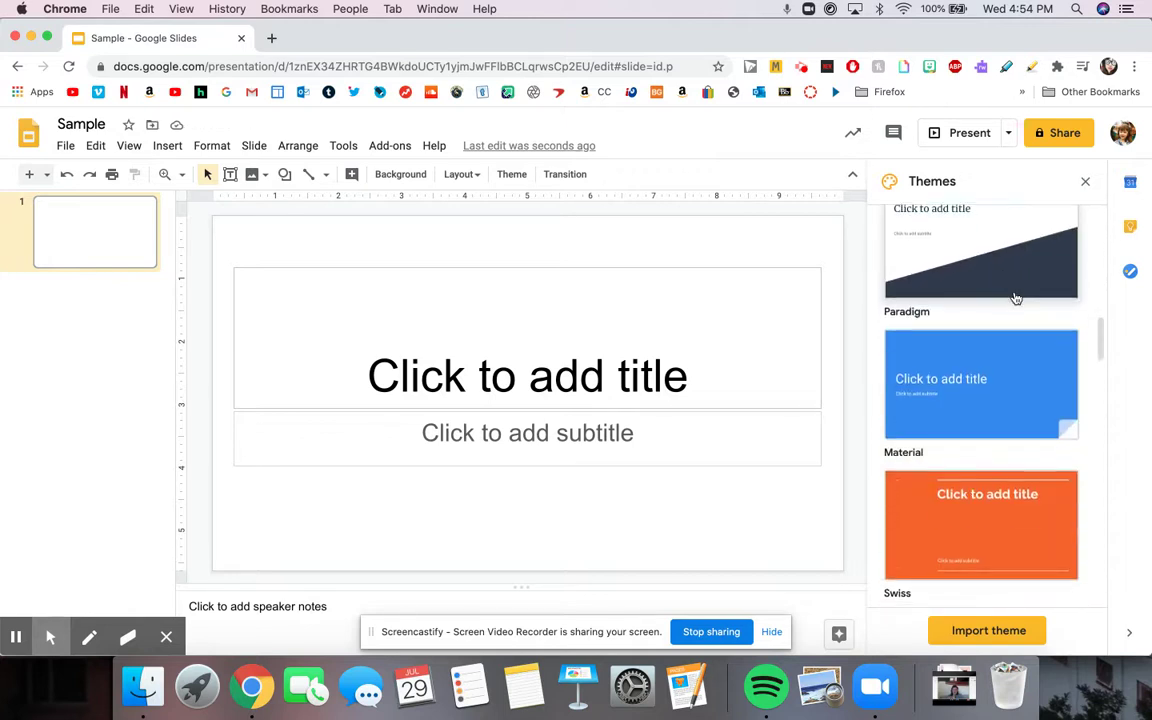
{"action": "scroll", "coordinate": [1016, 298], "scroll_direction": "down", "scroll_amount": 1}
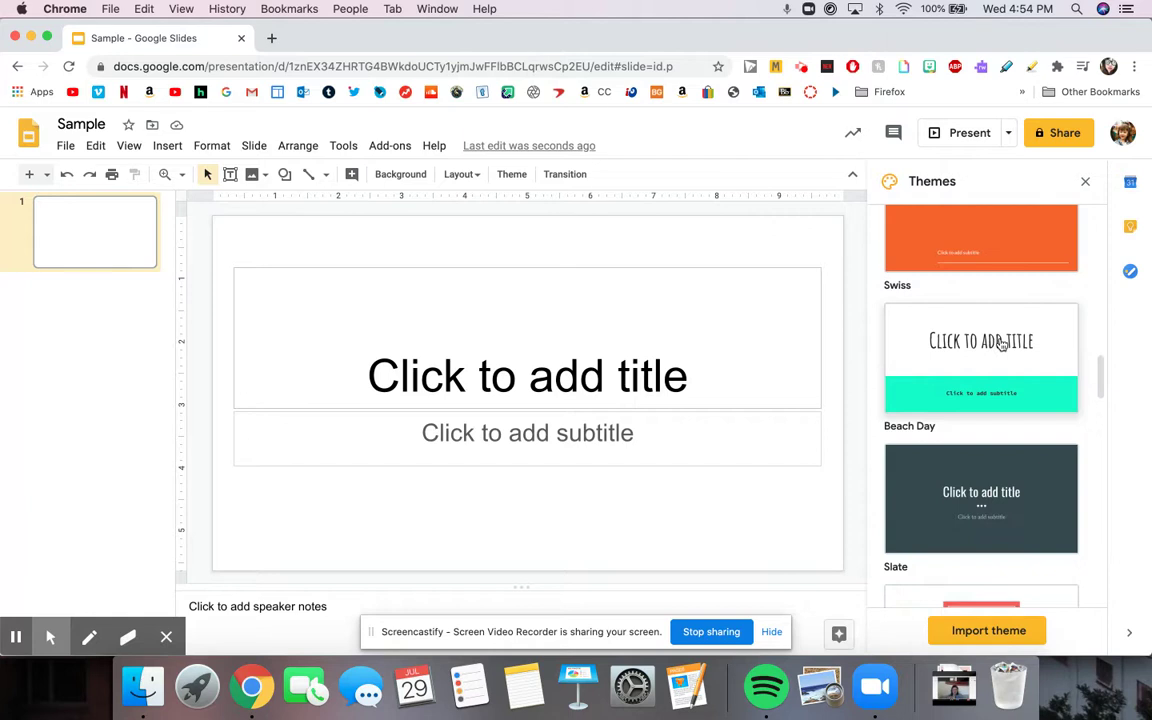
{"action": "left_click", "coordinate": [1000, 337]}
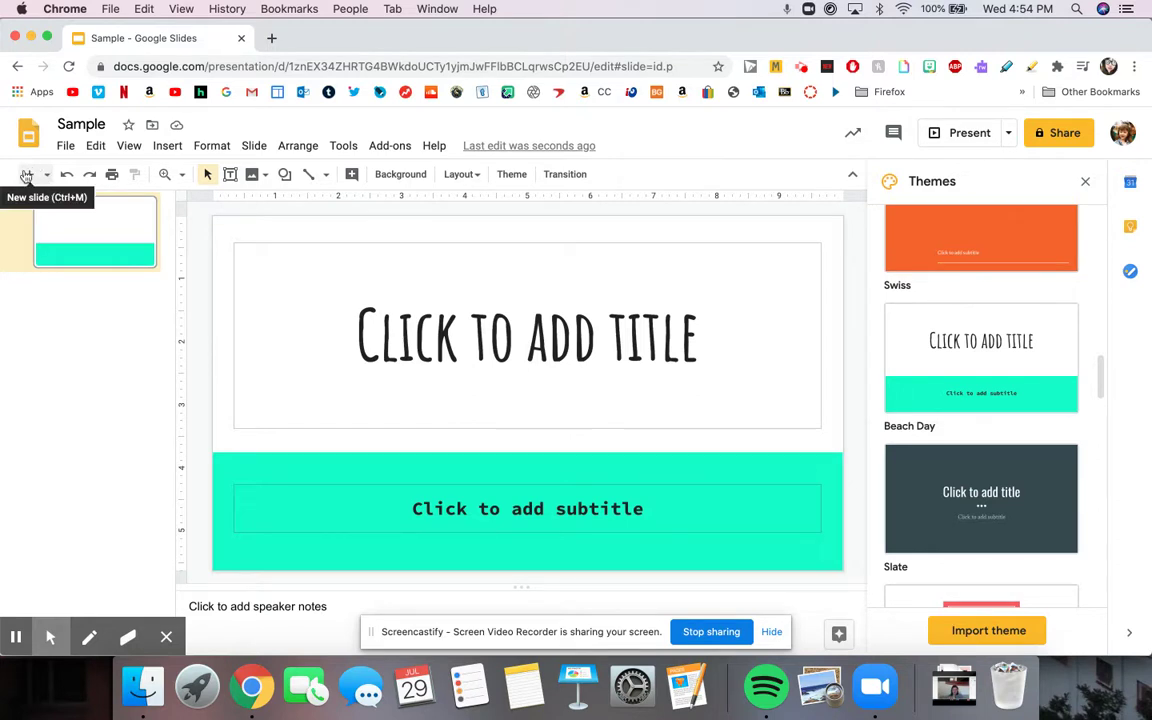
Step: Add a second slide with the default title and body layout and a third with the One column text layout
{"action": "left_click", "coordinate": [30, 175]}
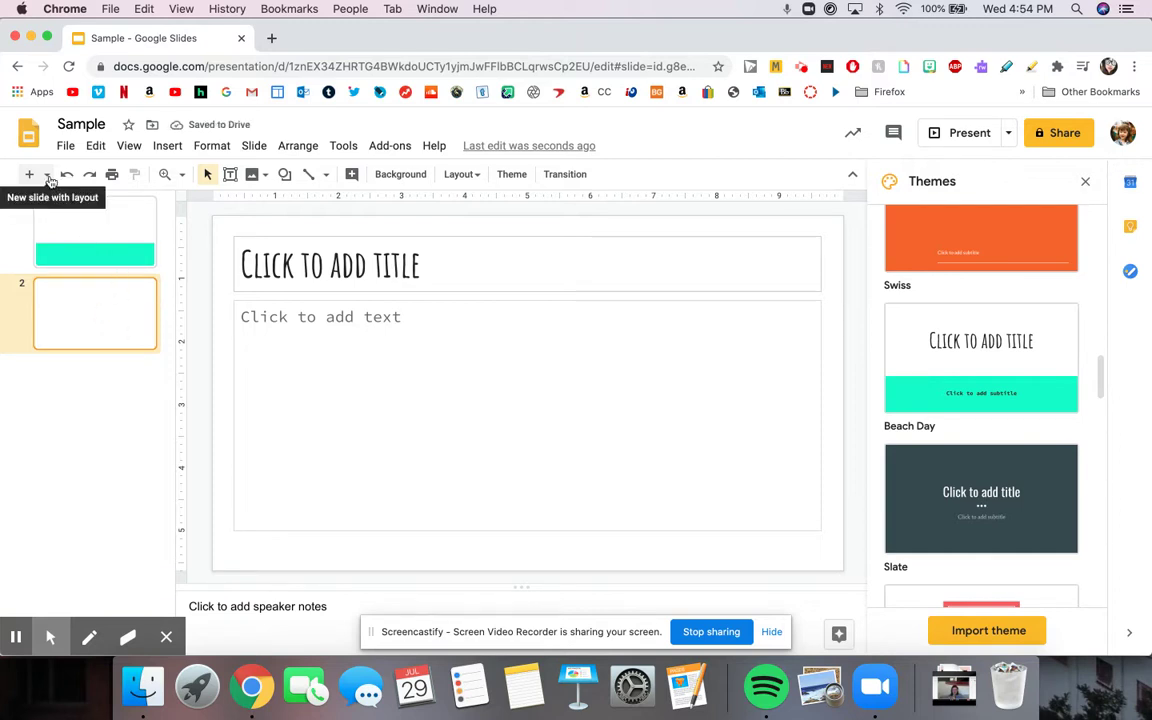
{"action": "left_click", "coordinate": [47, 177]}
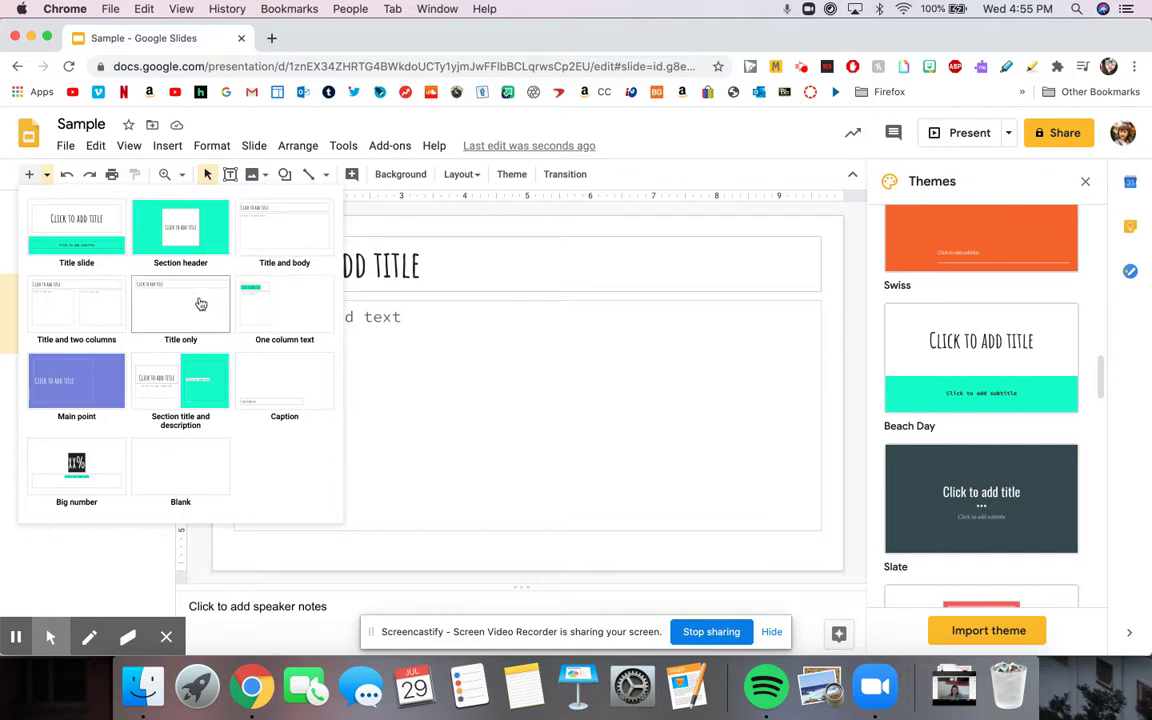
{"action": "left_click", "coordinate": [275, 304]}
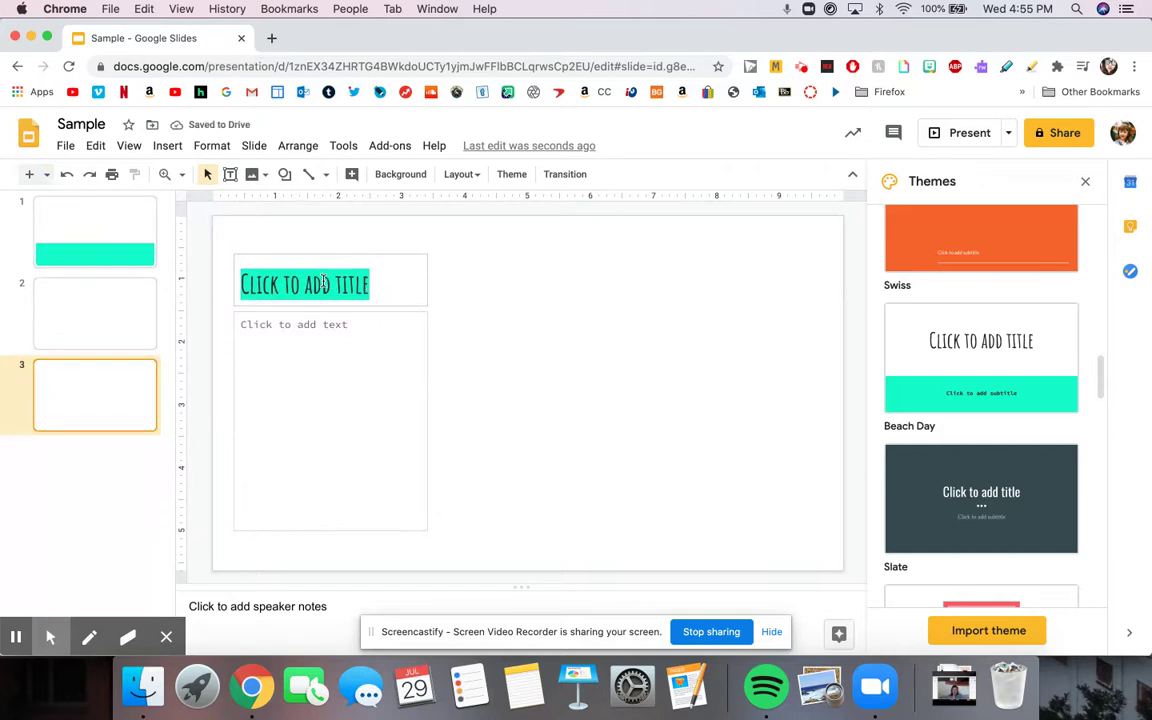
{"action": "left_click", "coordinate": [318, 306]}
{"action": "left_click", "coordinate": [311, 331]}
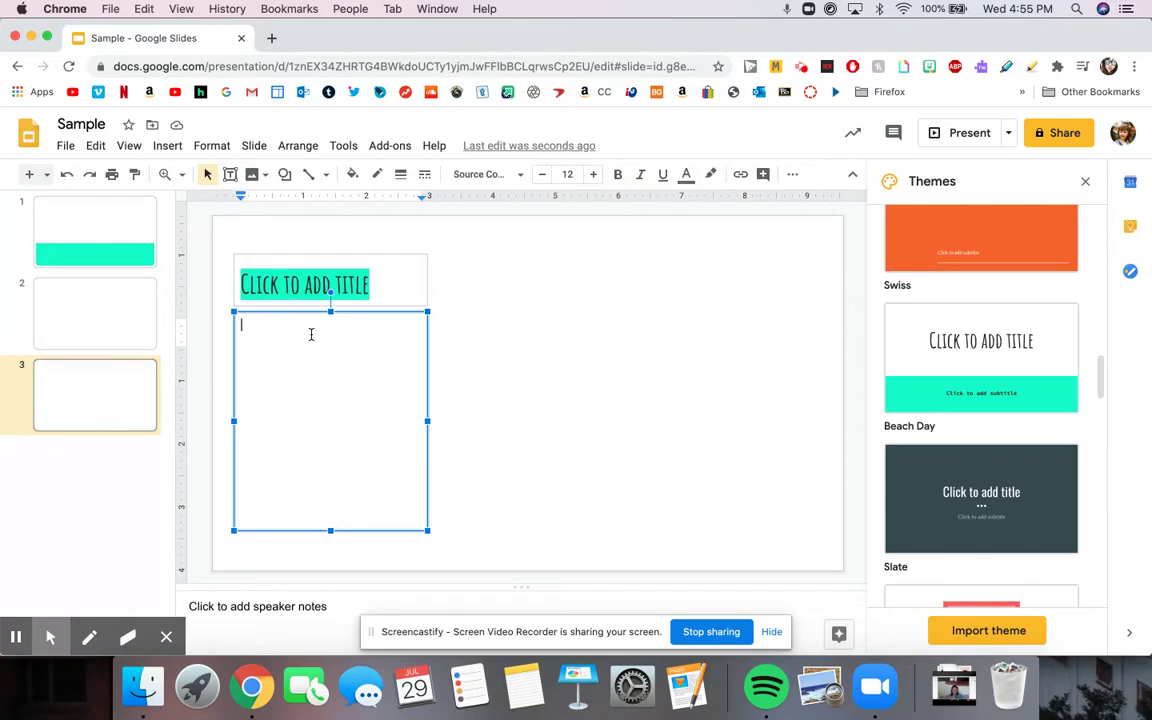
{"action": "left_click", "coordinate": [470, 418]}
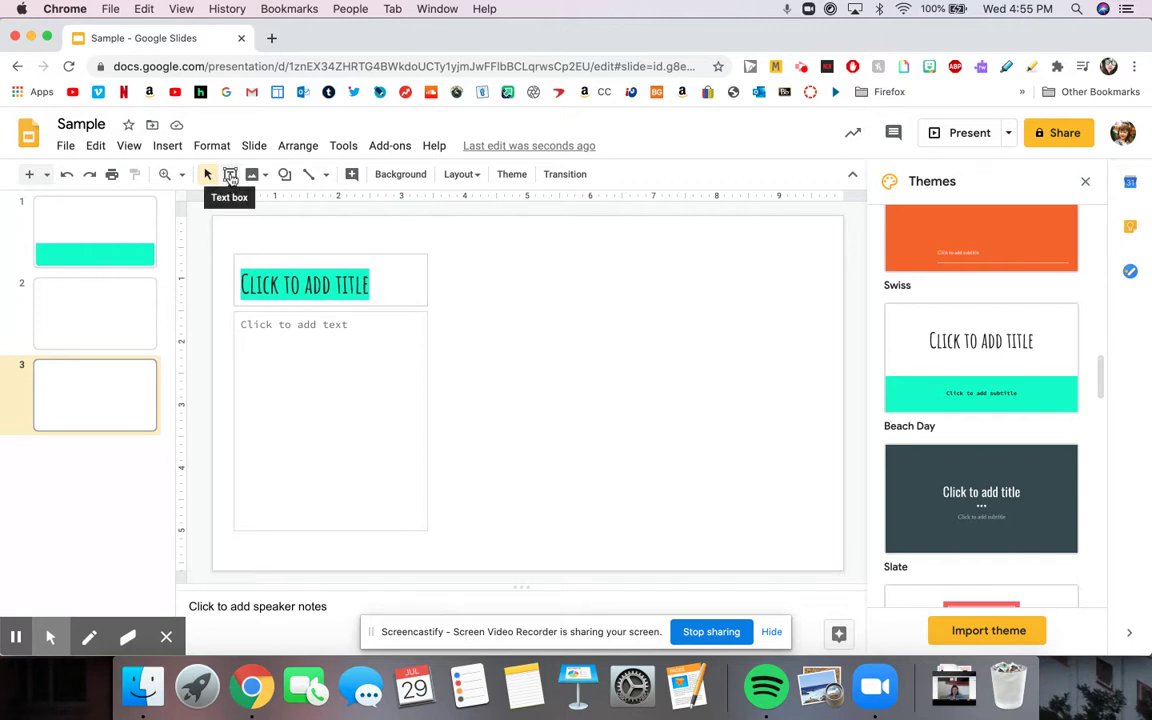
Step: Draw a large text box in slide 3's empty area beside the placeholders and enter "Hello everyone! How are you?" in it
{"action": "left_click", "coordinate": [231, 175]}
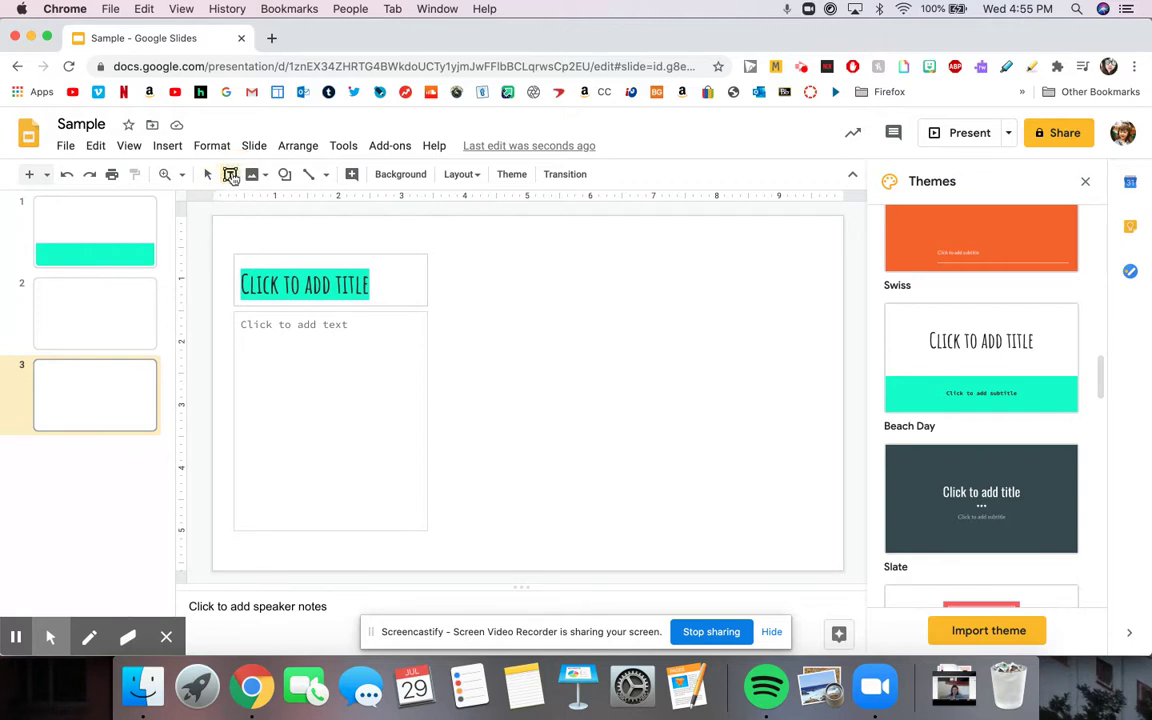
{"action": "left_click_drag", "start_coordinate": [466, 251], "coordinate": [828, 505]}
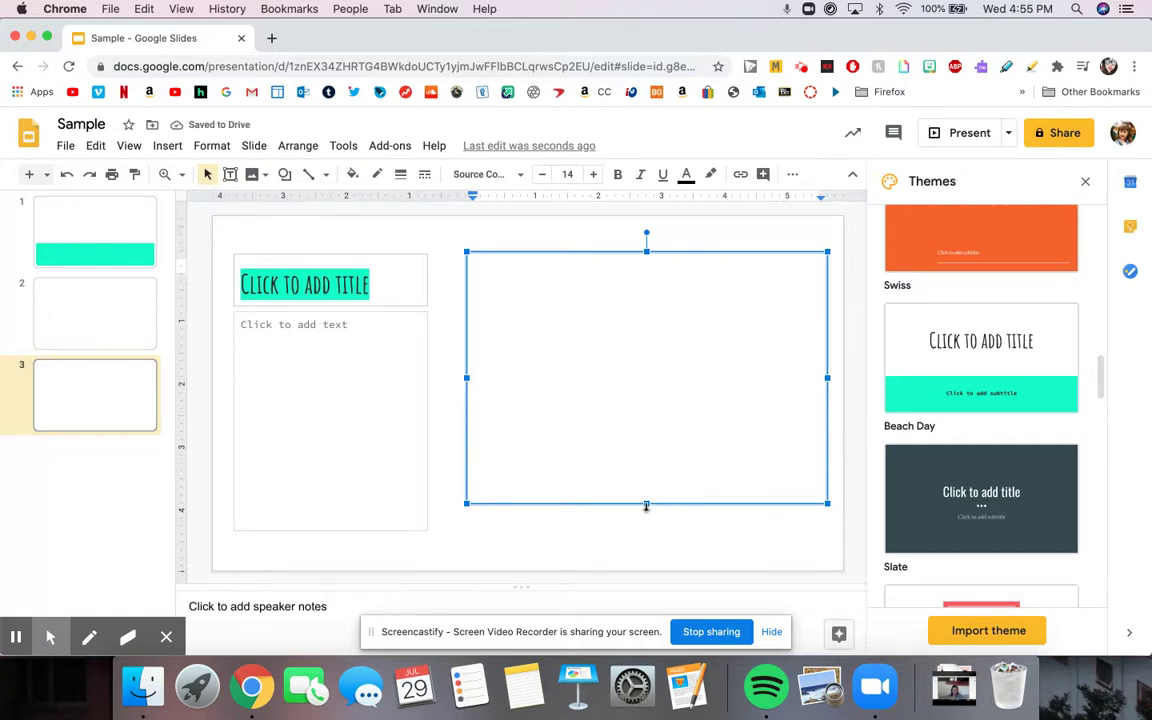
{"action": "mouse_move", "coordinate": [646, 507]}
{"action": "left_mouse_down"}
{"action": "mouse_move", "coordinate": [645, 337]}
{"action": "mouse_move", "coordinate": [647, 507]}
{"action": "mouse_move", "coordinate": [648, 447]}
{"action": "mouse_move", "coordinate": [648, 497]}
{"action": "left_mouse_up"}
{"action": "left_click", "coordinate": [498, 273]}
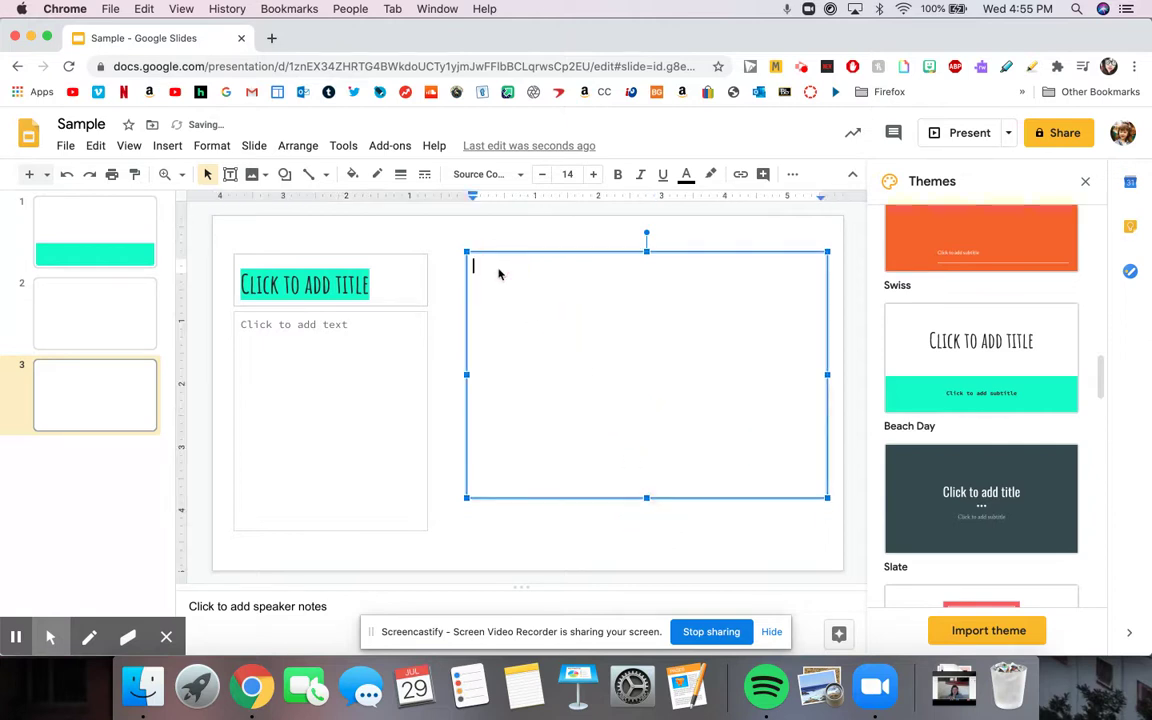
{"action": "type", "text": "Hello everyone! How are you?"}
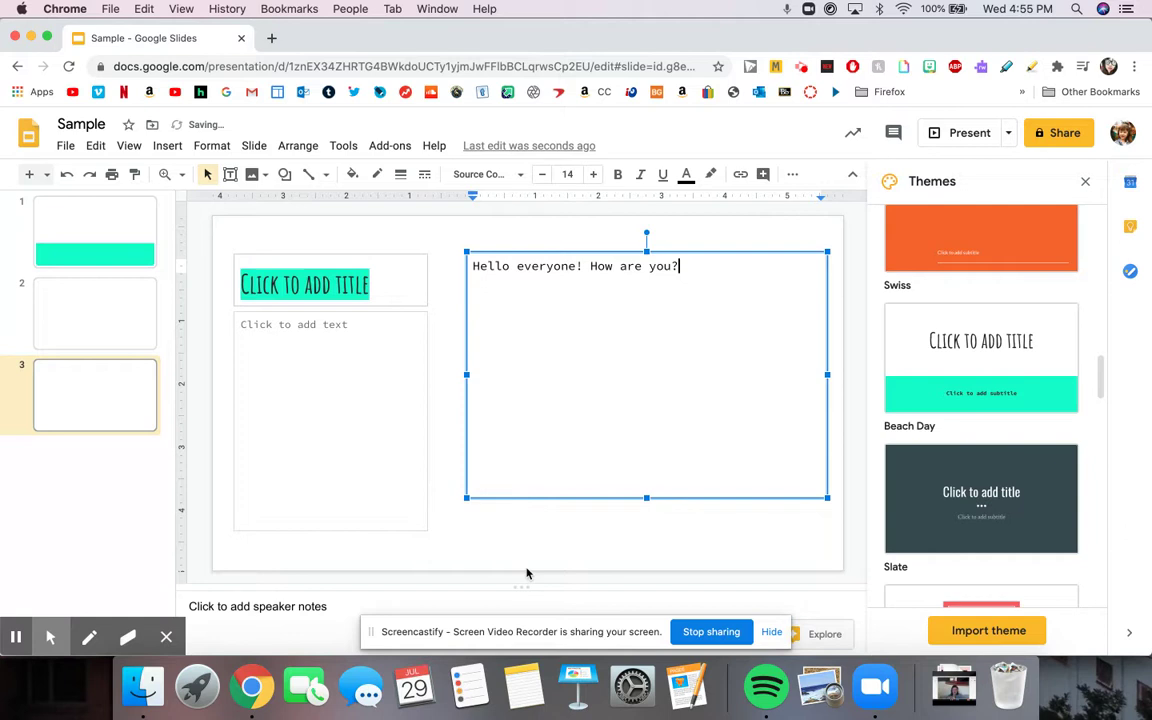
{"action": "left_click", "coordinate": [506, 288]}
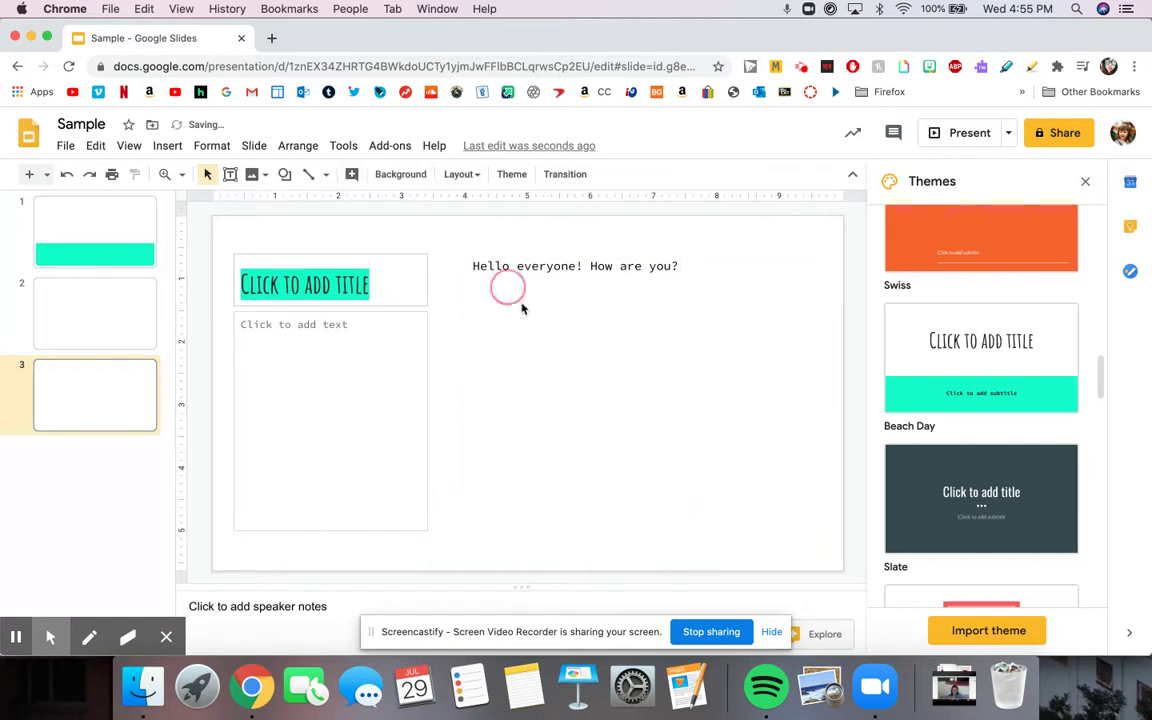
Step: Change the font of the whole "Hello everyone! How are you?" text to Muli
{"action": "left_click", "coordinate": [545, 267]}
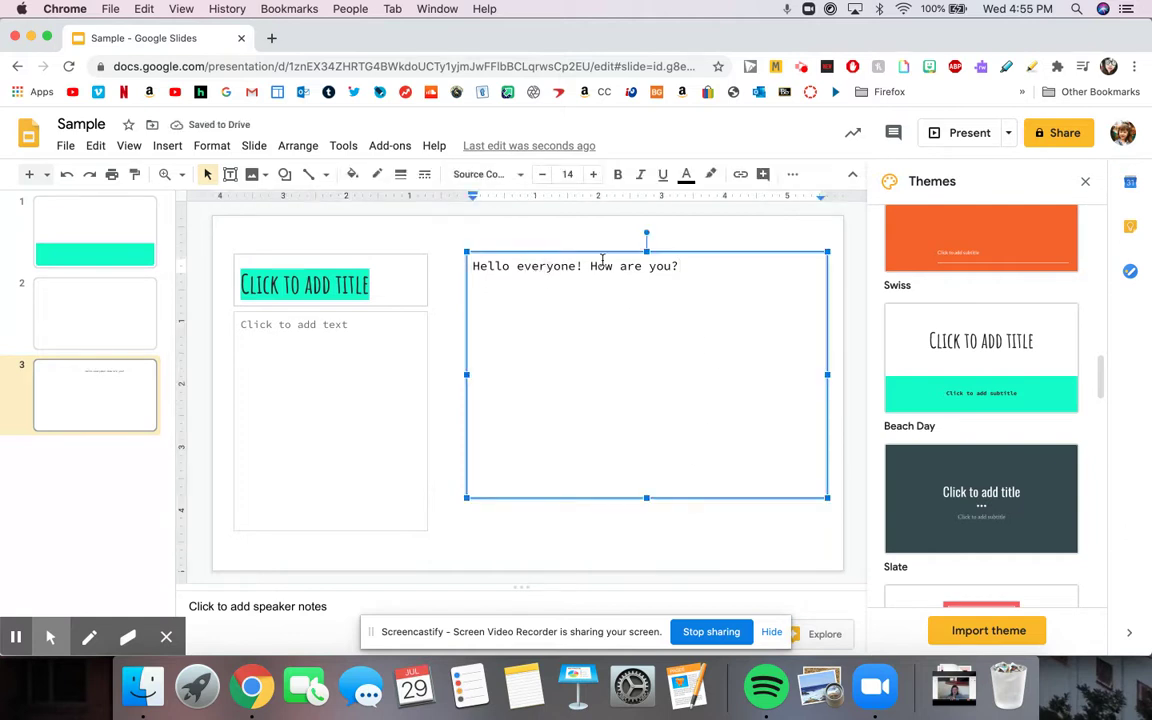
{"action": "left_click", "coordinate": [677, 266]}
{"action": "type", "text": "?"}
{"action": "left_click_drag", "start_coordinate": [690, 266], "coordinate": [469, 269]}
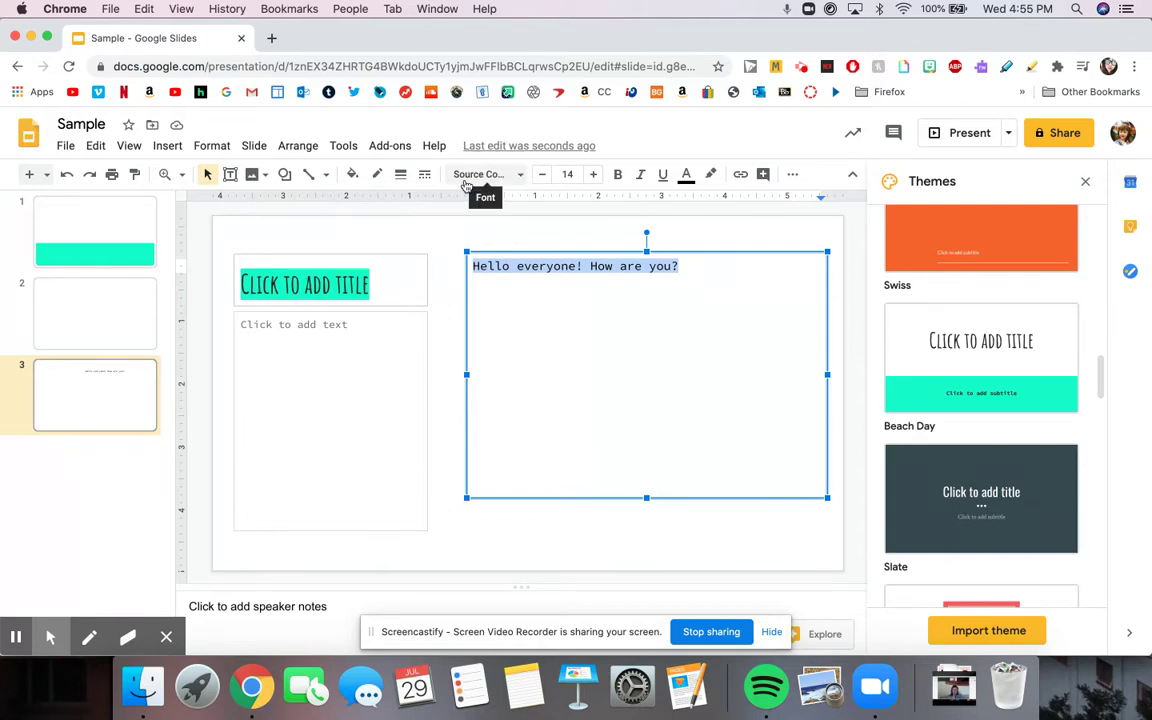
{"action": "left_click", "coordinate": [517, 177]}
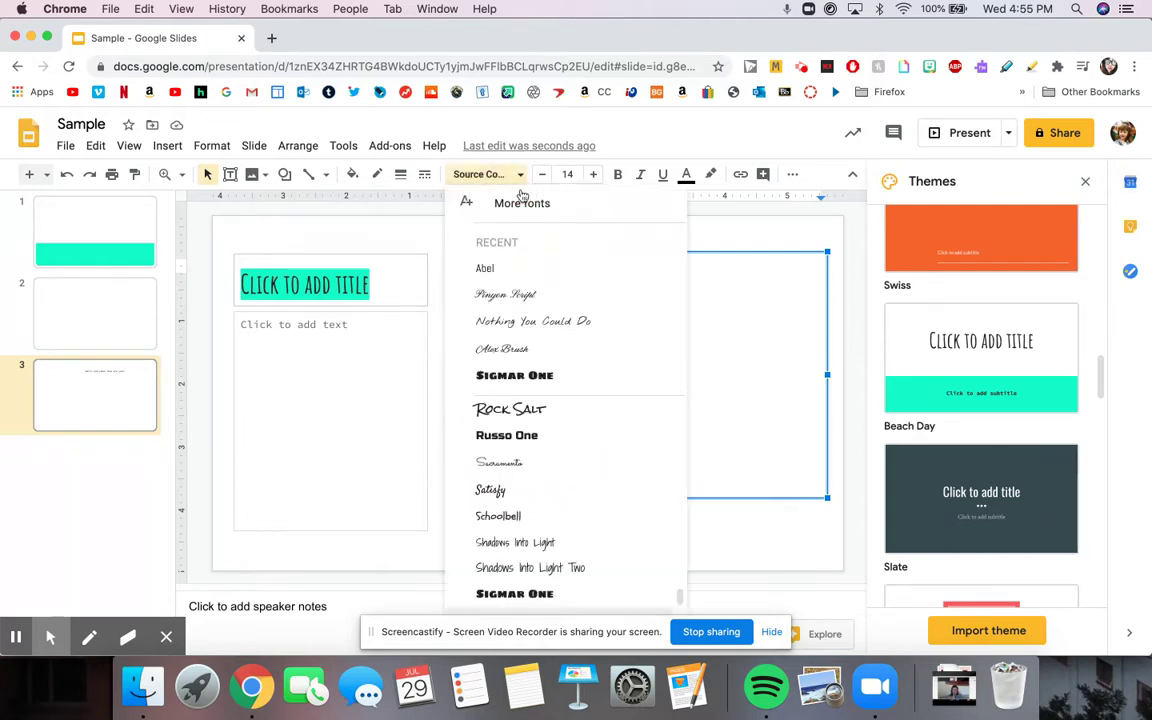
{"action": "scroll", "coordinate": [555, 433], "scroll_direction": "down", "scroll_amount": 5}
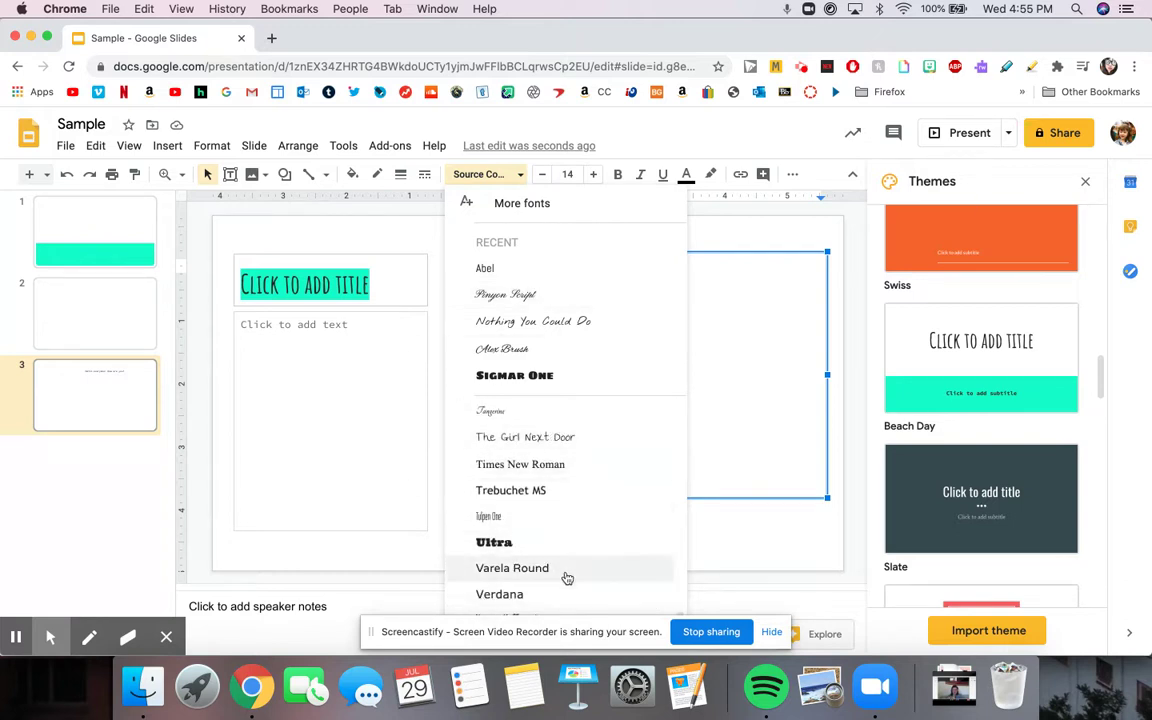
{"action": "scroll", "coordinate": [564, 530], "scroll_direction": "up", "scroll_amount": 1}
{"action": "scroll", "coordinate": [564, 530], "scroll_direction": "up", "scroll_amount": 8}
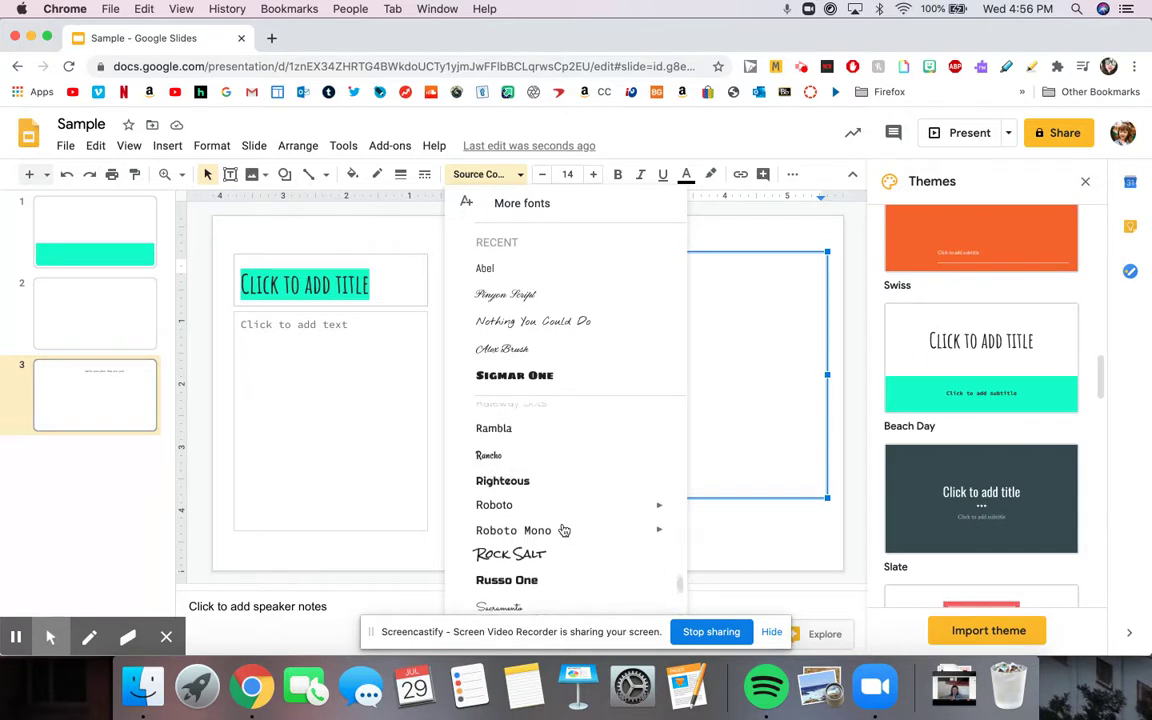
{"action": "scroll", "coordinate": [564, 530], "scroll_direction": "up", "scroll_amount": 6}
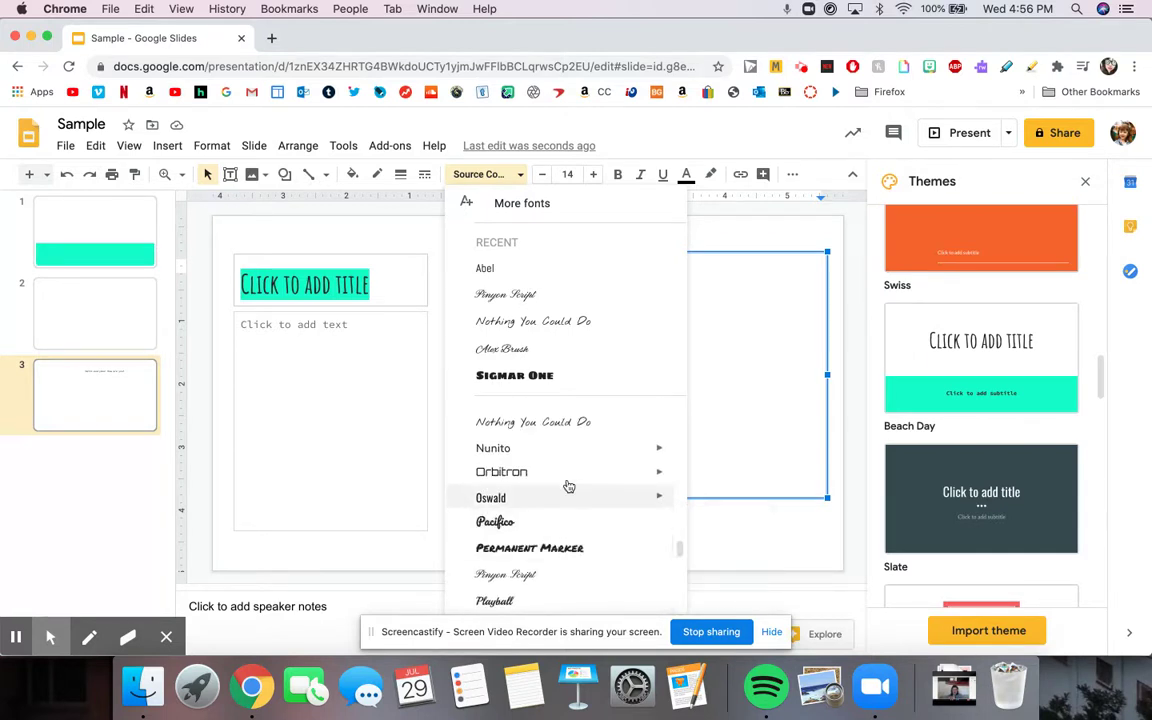
{"action": "scroll", "coordinate": [580, 450], "scroll_direction": "up", "scroll_amount": 2}
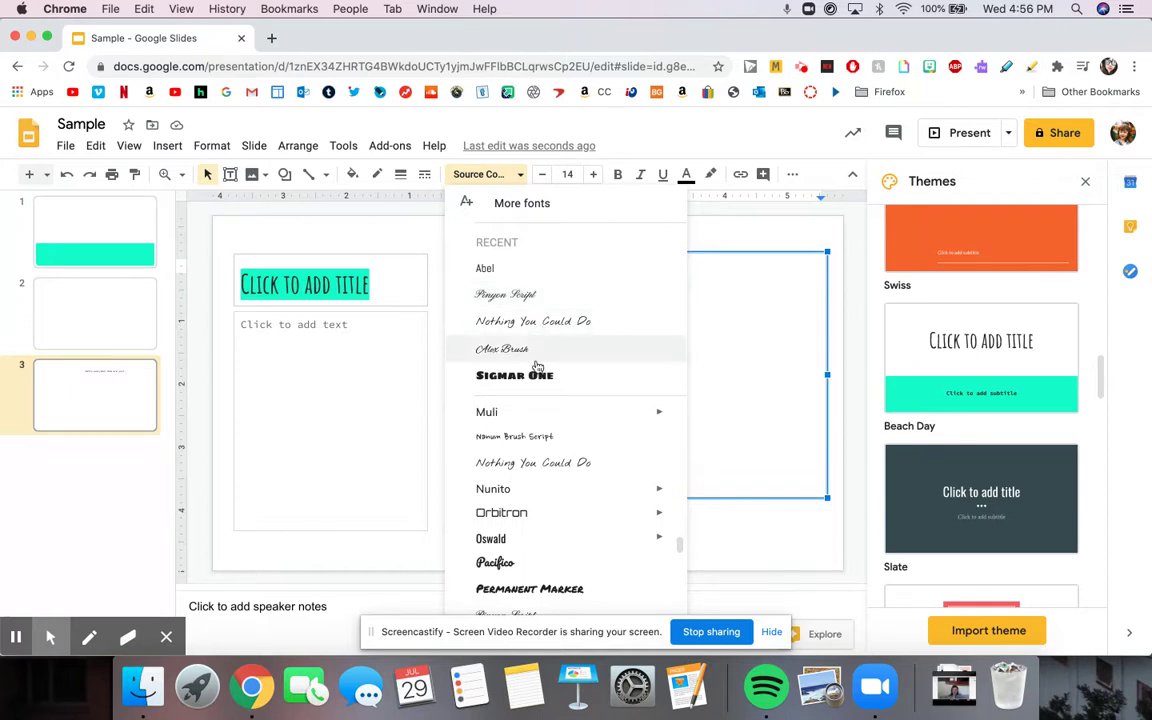
{"action": "left_click", "coordinate": [485, 414]}
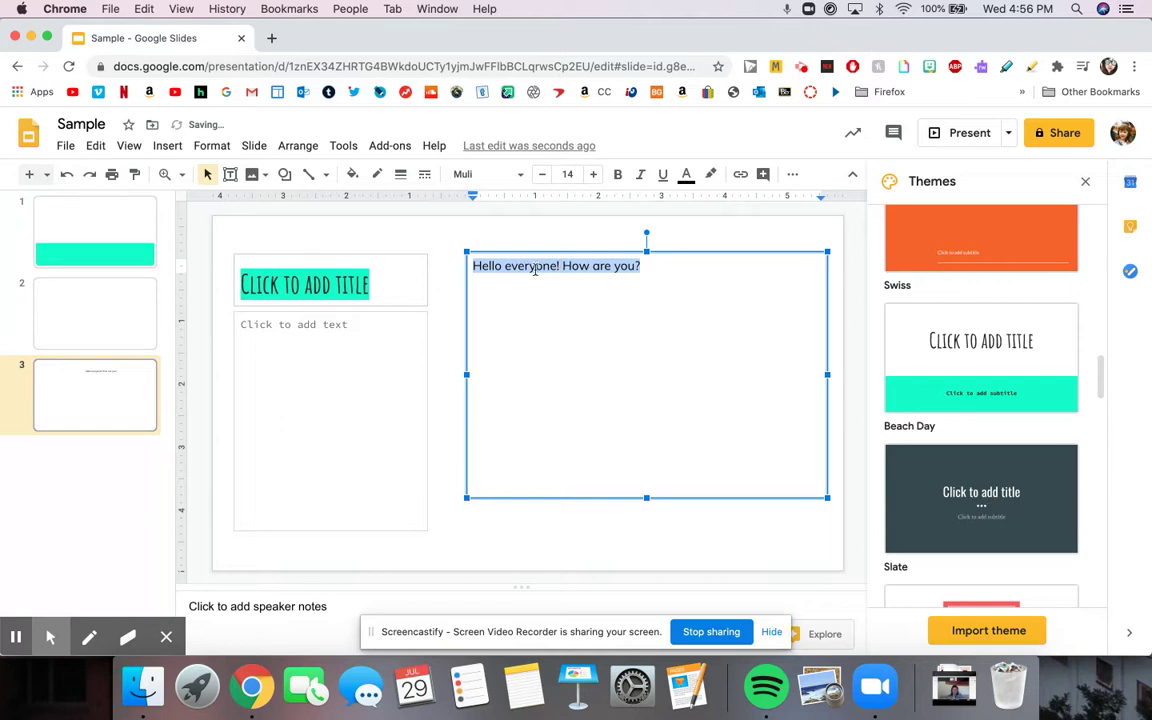
Step: Enlarge the selected greeting text, trying font size 18 before settling on 36
{"action": "left_click", "coordinate": [567, 174]}
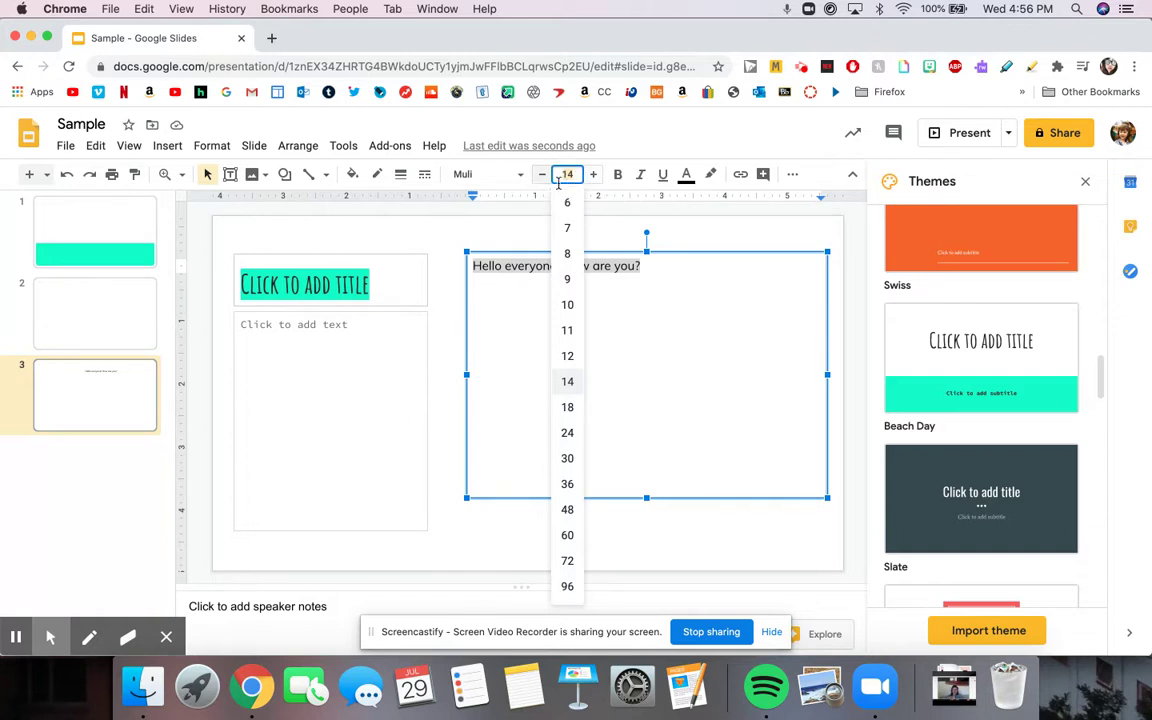
{"action": "left_click", "coordinate": [567, 407]}
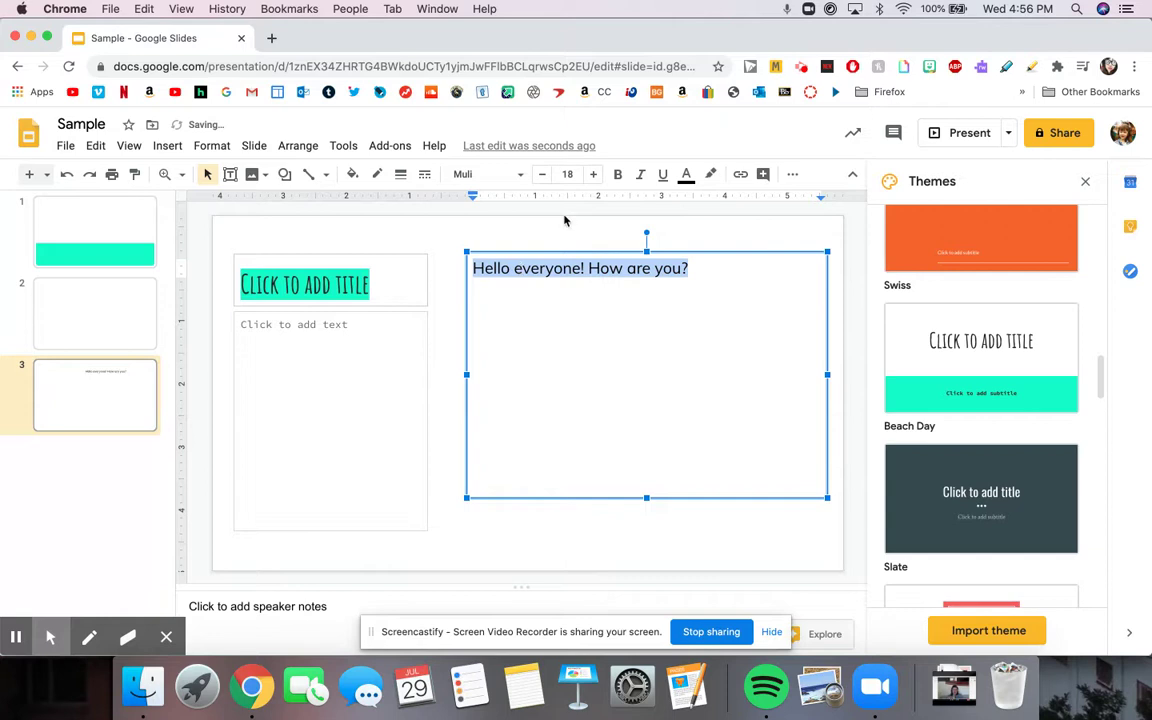
{"action": "left_click", "coordinate": [567, 174]}
{"action": "left_click", "coordinate": [568, 486]}
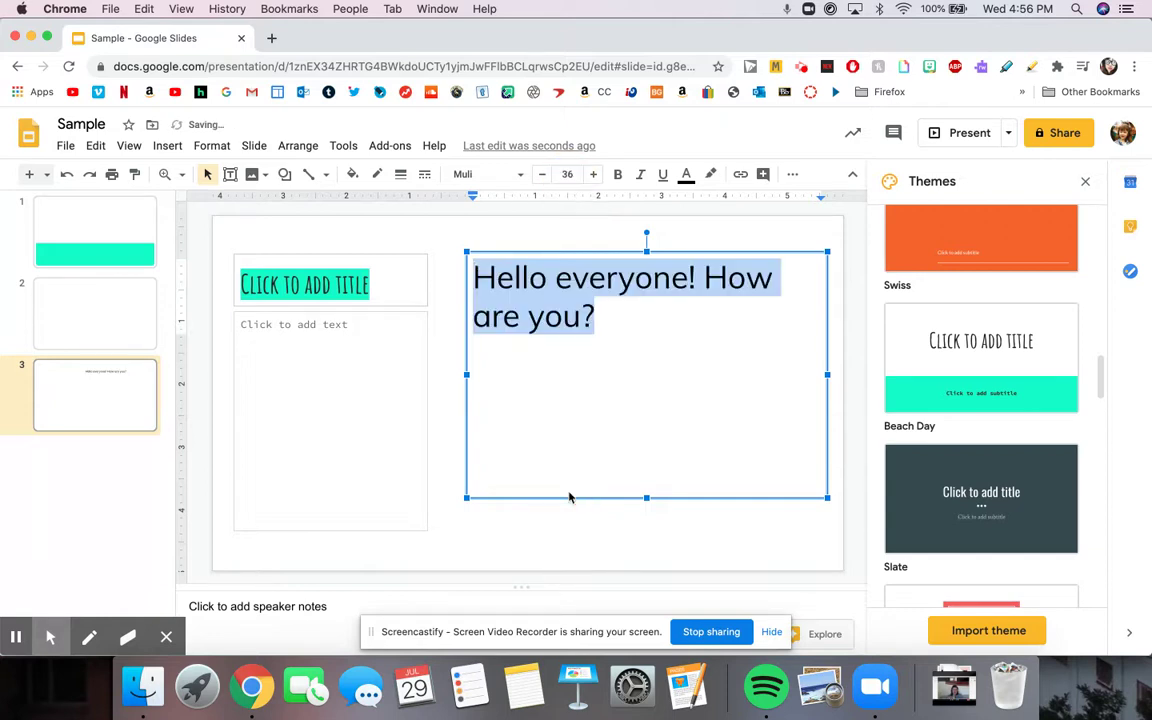
Step: Change the text colour of the whole "Hello everyone! How are you?" greeting to red
{"action": "left_click", "coordinate": [600, 342]}
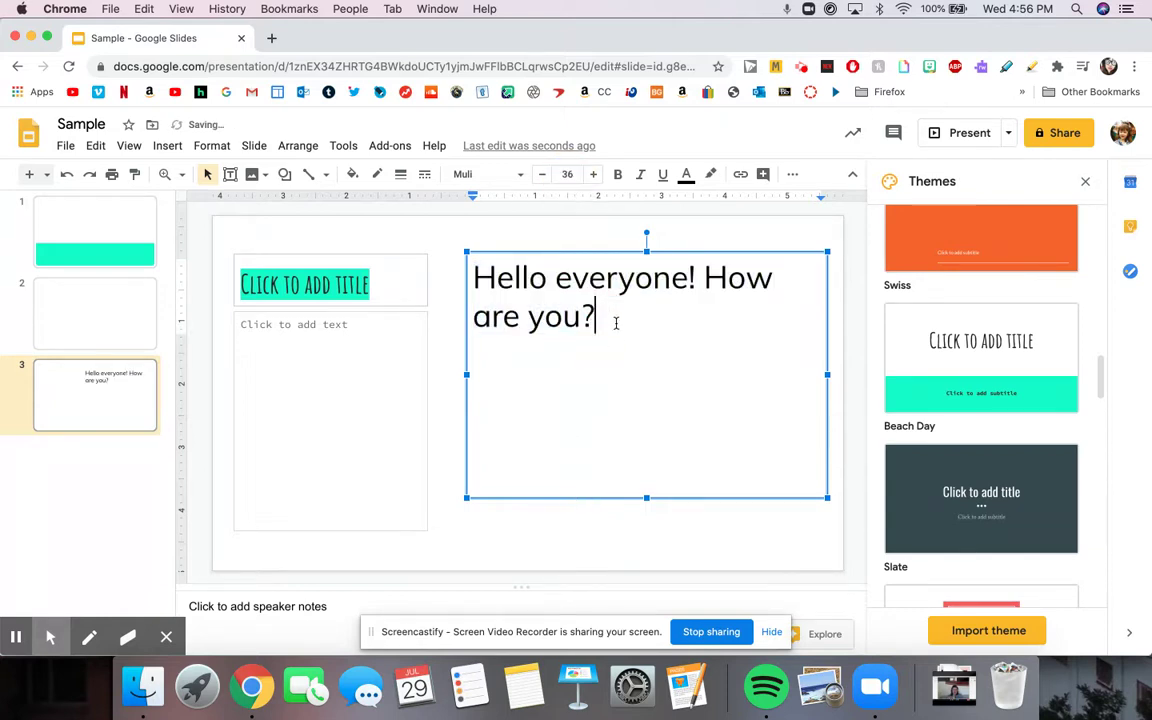
{"action": "left_click_drag", "start_coordinate": [612, 321], "coordinate": [476, 270]}
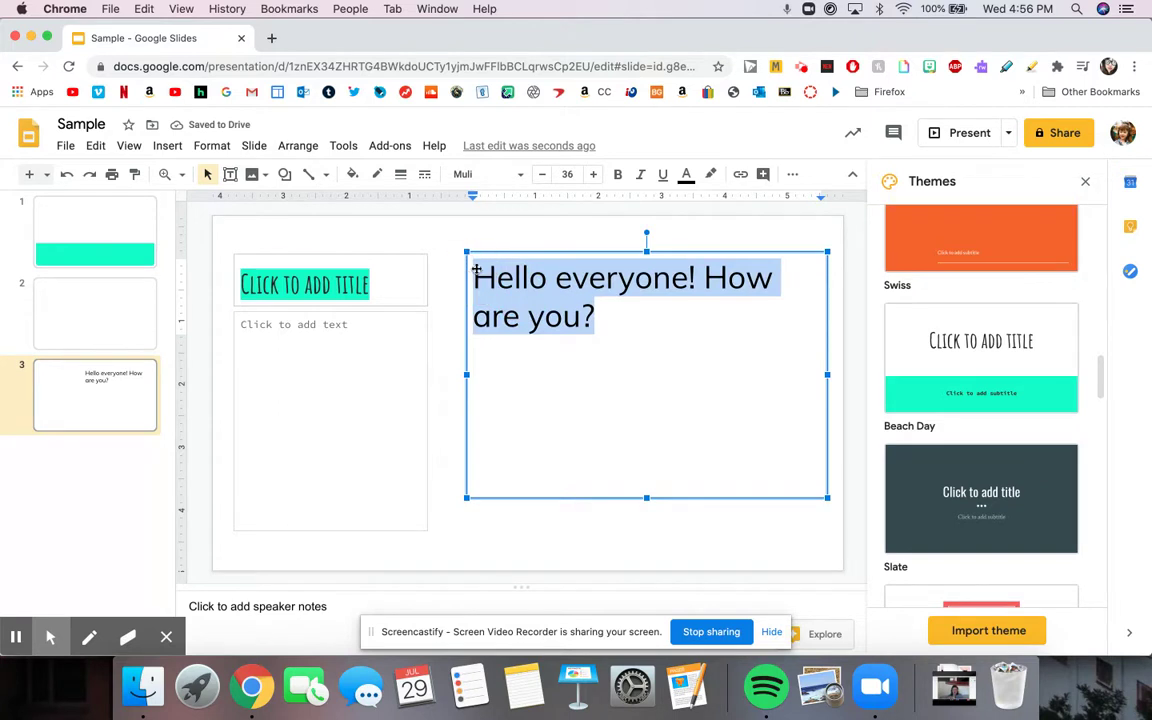
{"action": "left_click", "coordinate": [686, 174]}
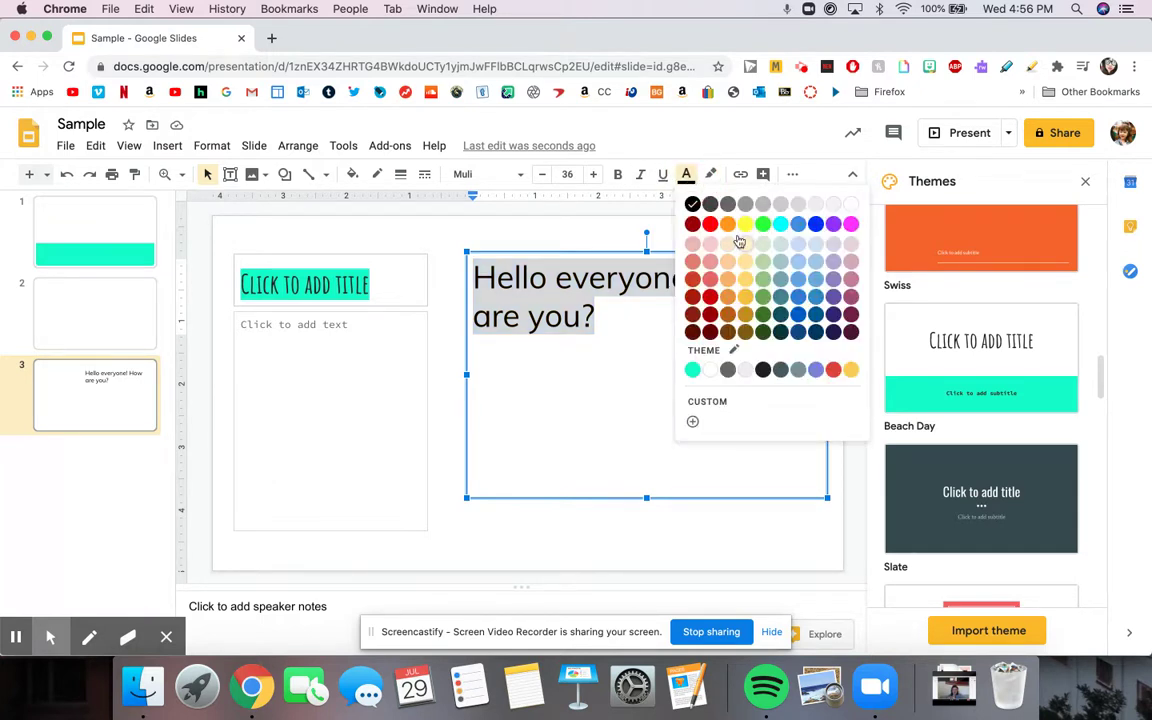
{"action": "left_click", "coordinate": [709, 224]}
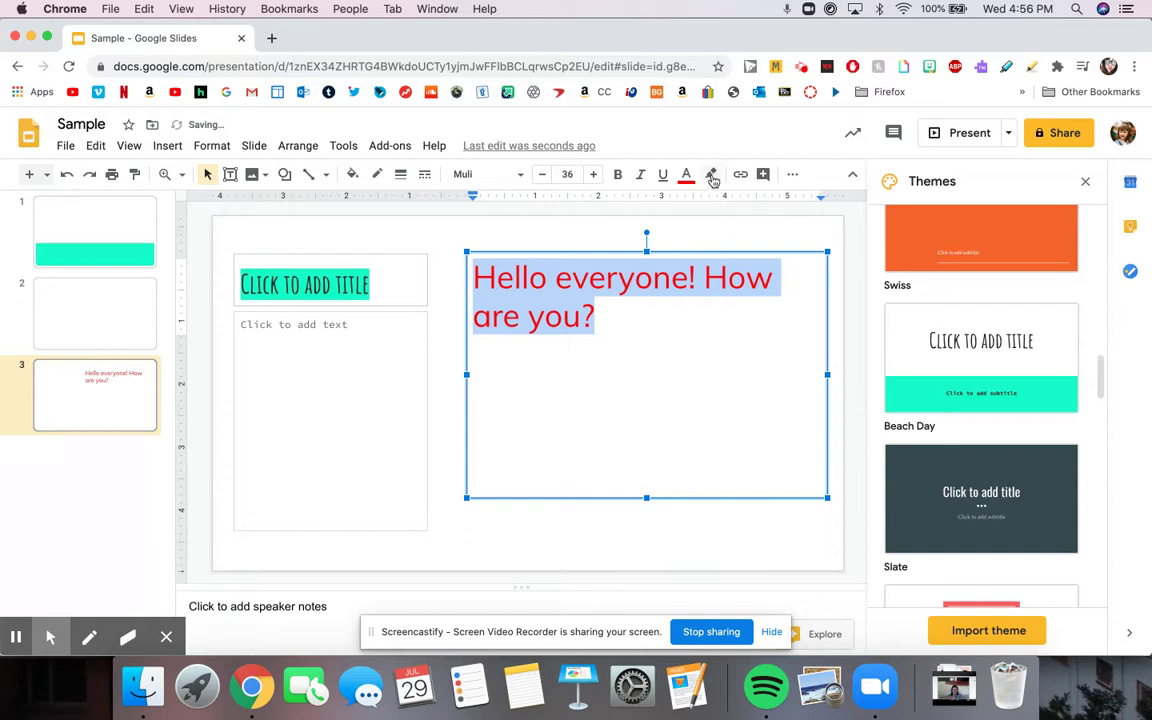
Step: Highlight the selected greeting text in yellow and deselect the text box
{"action": "left_click", "coordinate": [710, 174]}
{"action": "left_click", "coordinate": [769, 251]}
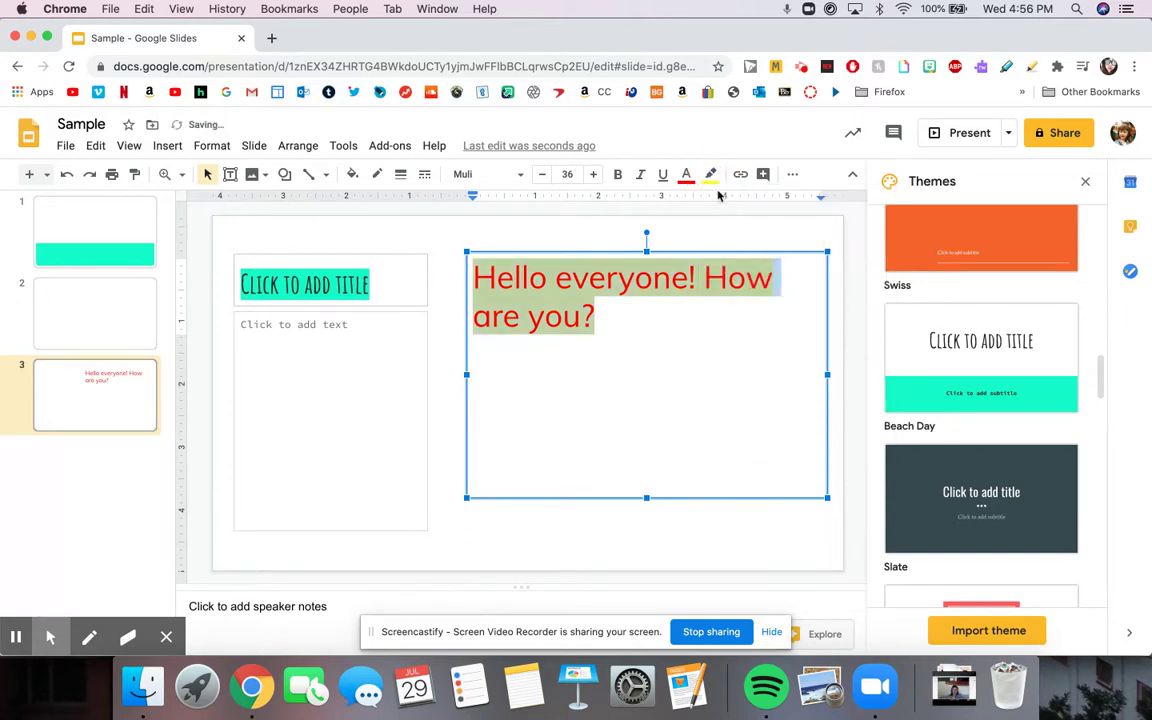
{"action": "left_click", "coordinate": [618, 231]}
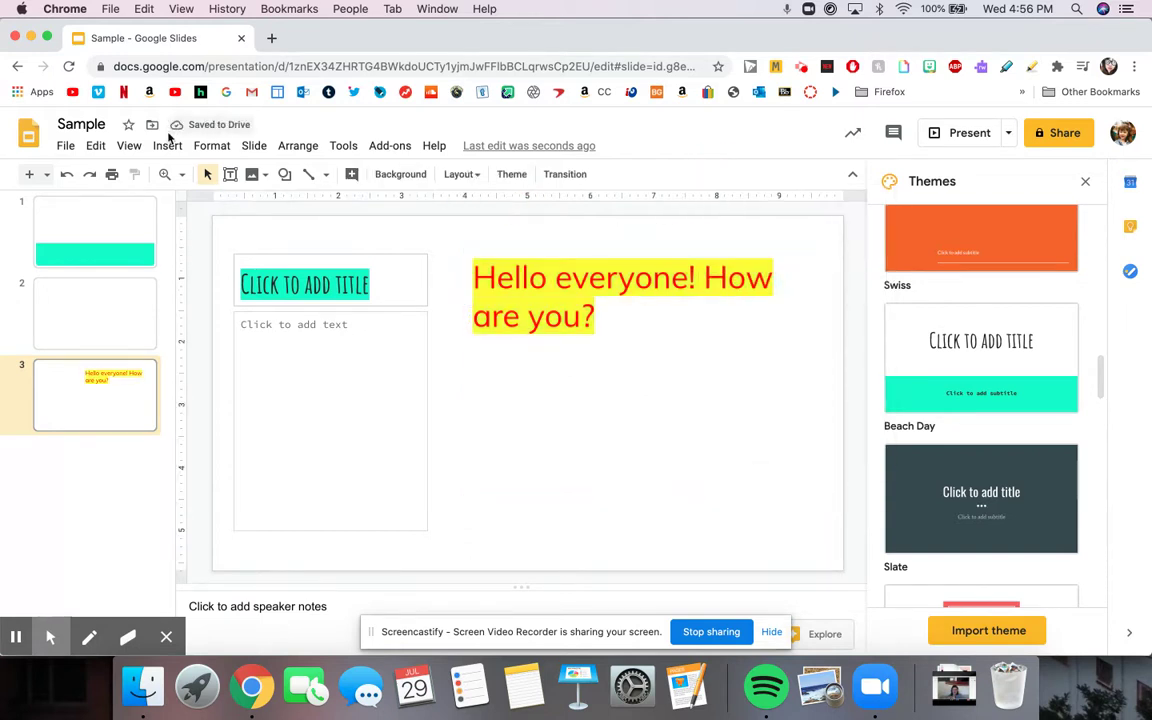
Step: Delete the empty body text placeholder from slide 2, keeping the title placeholder
{"action": "left_click", "coordinate": [115, 305]}
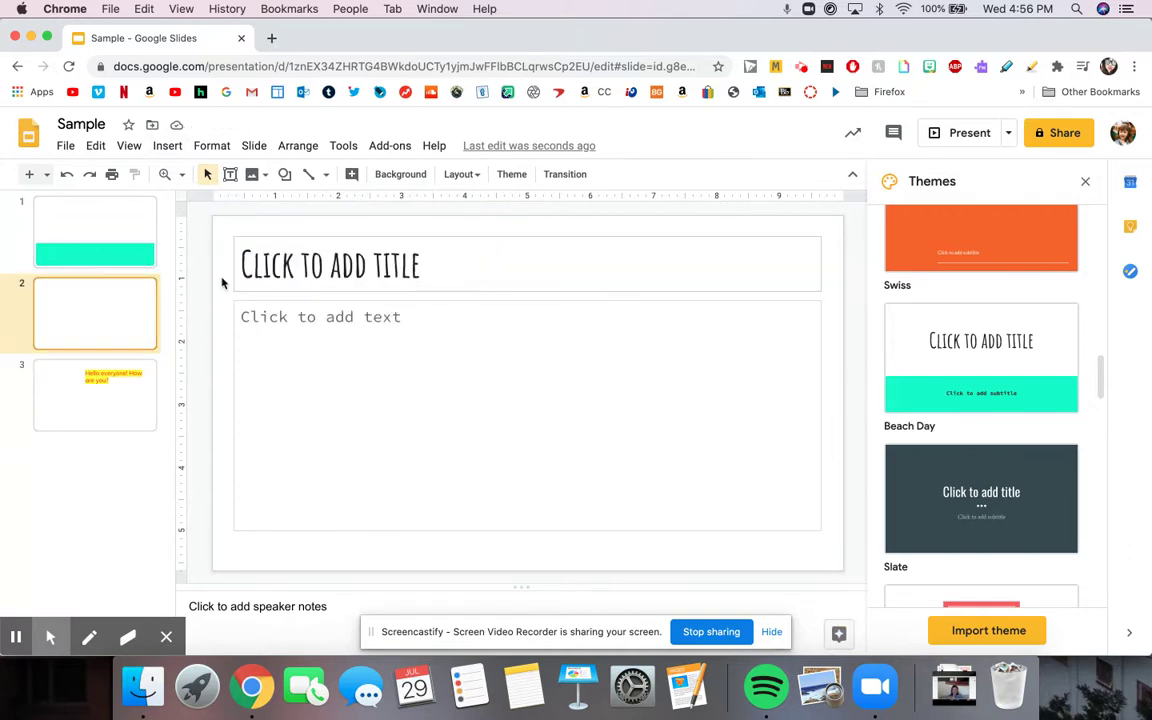
{"action": "left_click", "coordinate": [220, 331]}
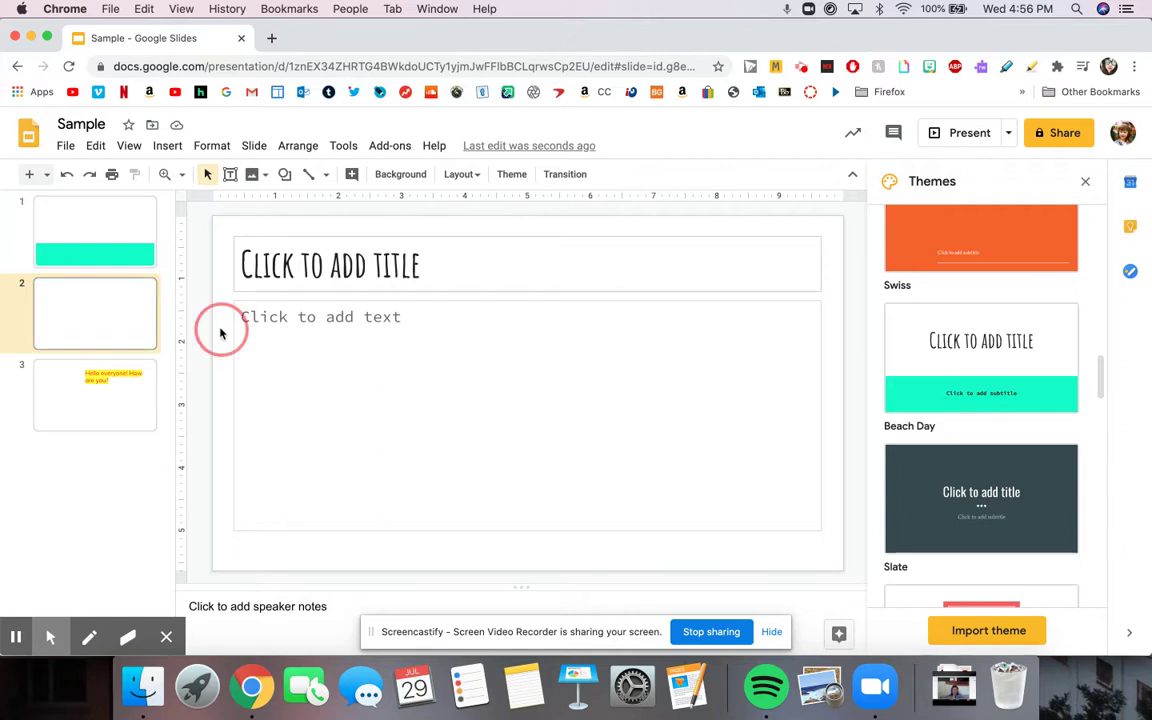
{"action": "left_click", "coordinate": [238, 326]}
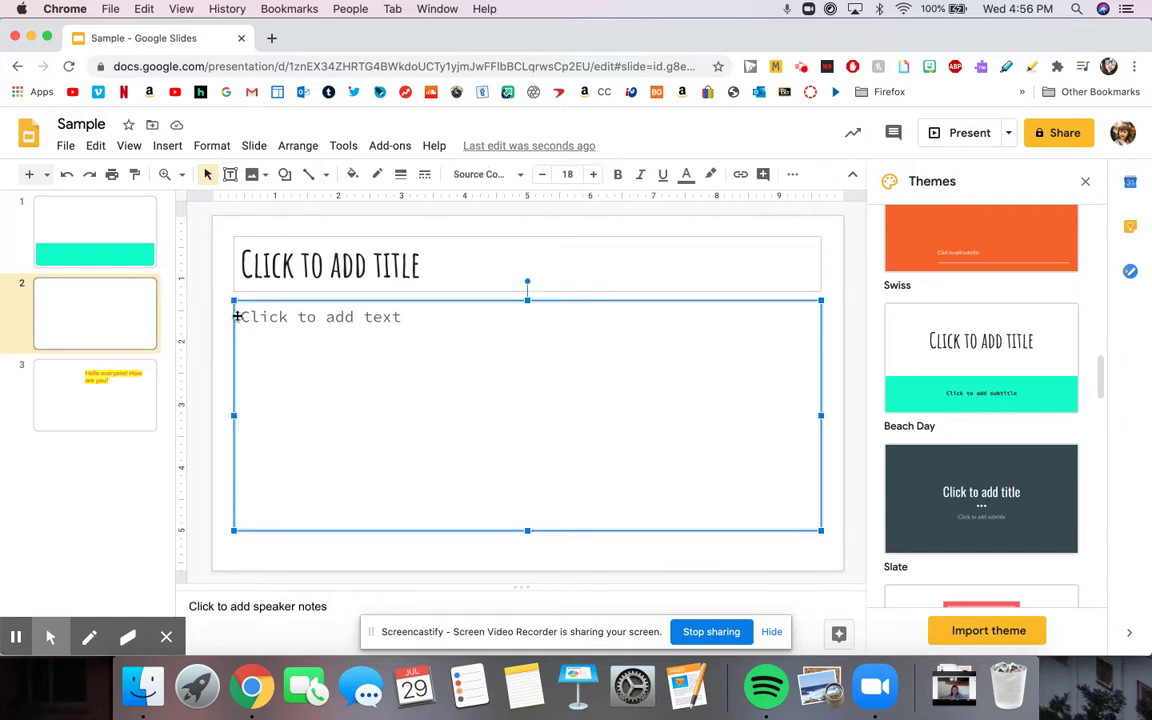
{"action": "key", "text": "BackSpace"}
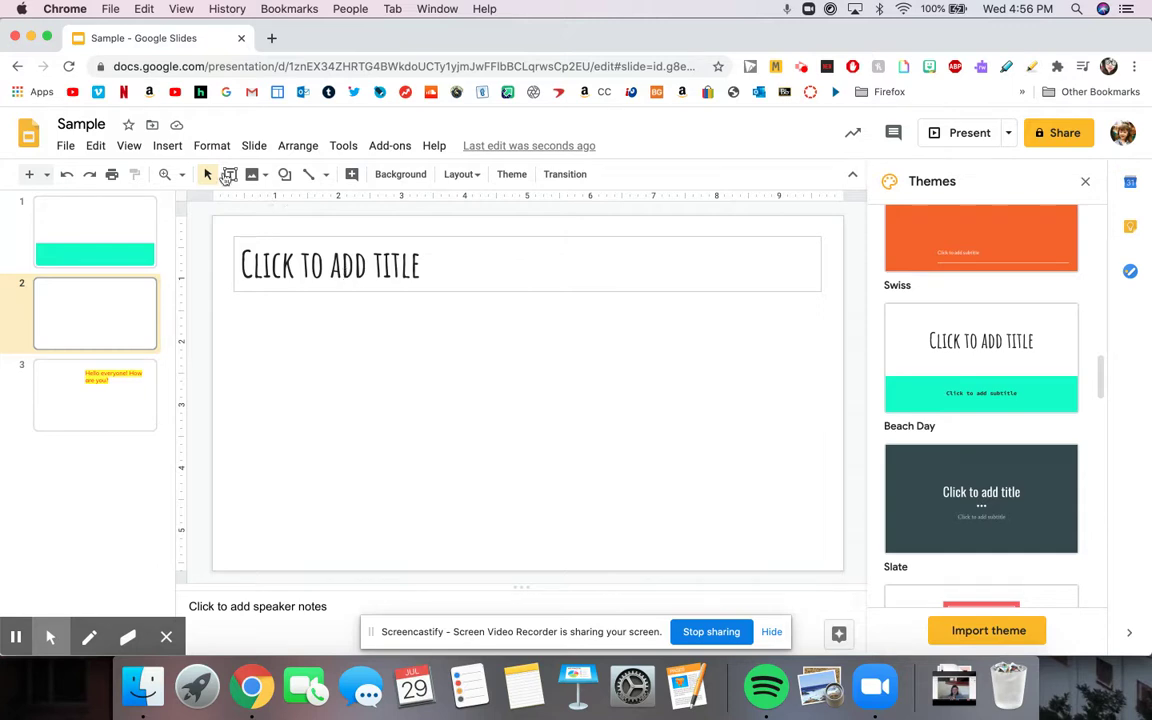
{"action": "left_click", "coordinate": [166, 147]}
{"action": "mouse_move", "coordinate": [163, 170]}
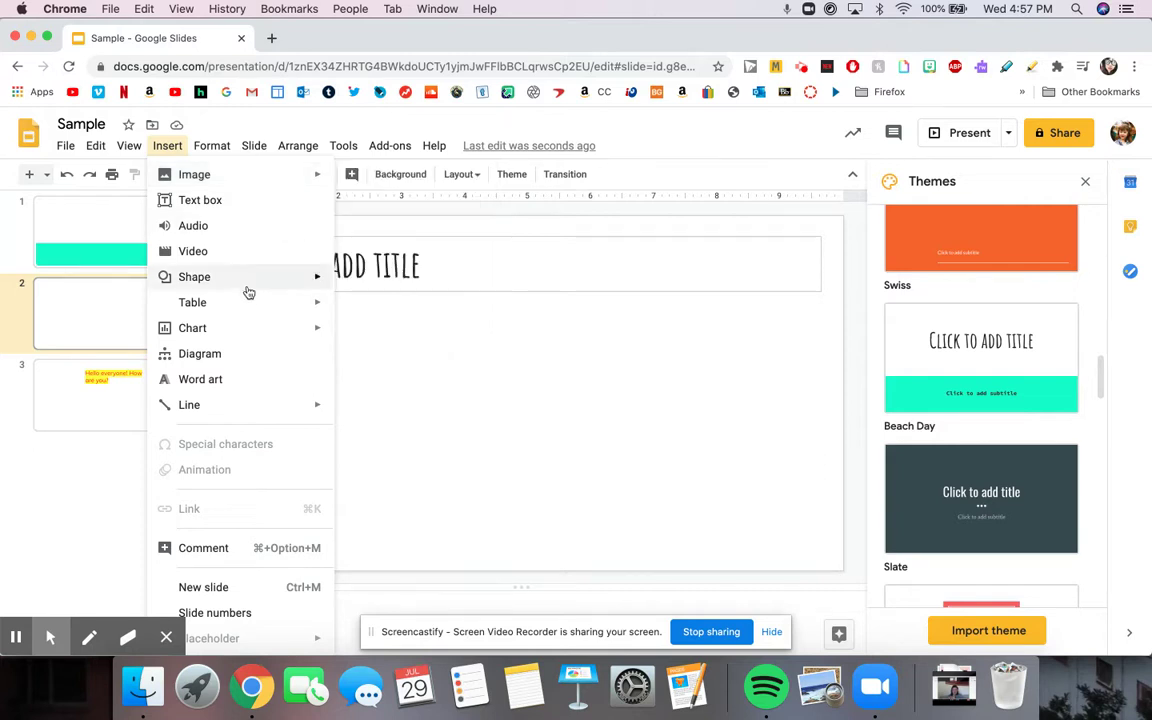
{"action": "mouse_move", "coordinate": [254, 146]}
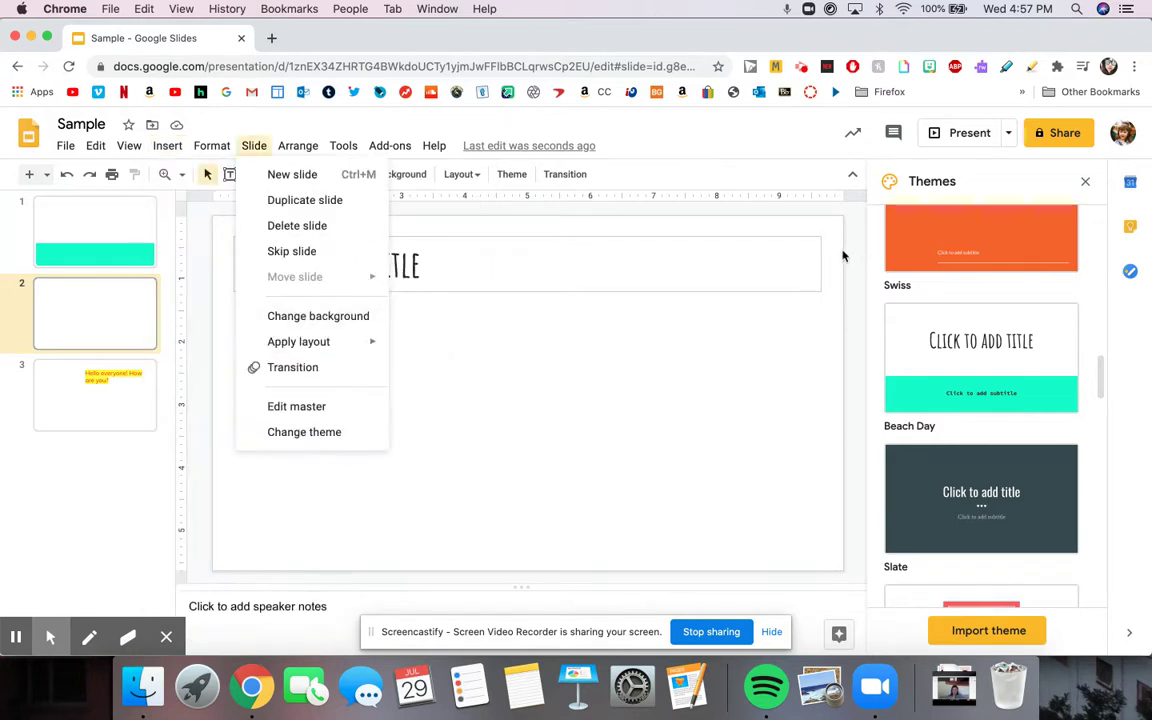
{"action": "left_click", "coordinate": [353, 314]}
Step: Preview slide 3 in full-screen presentation mode and exit the slideshow
{"action": "left_click", "coordinate": [120, 400]}
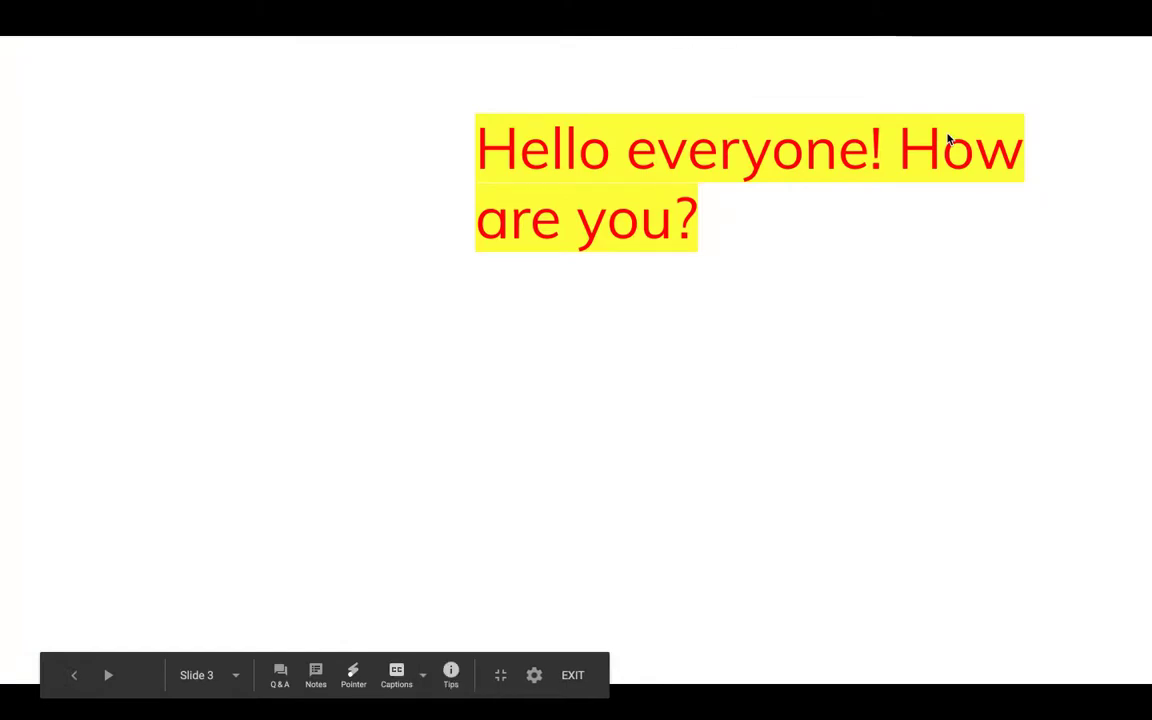
{"action": "key", "text": "Escape"}
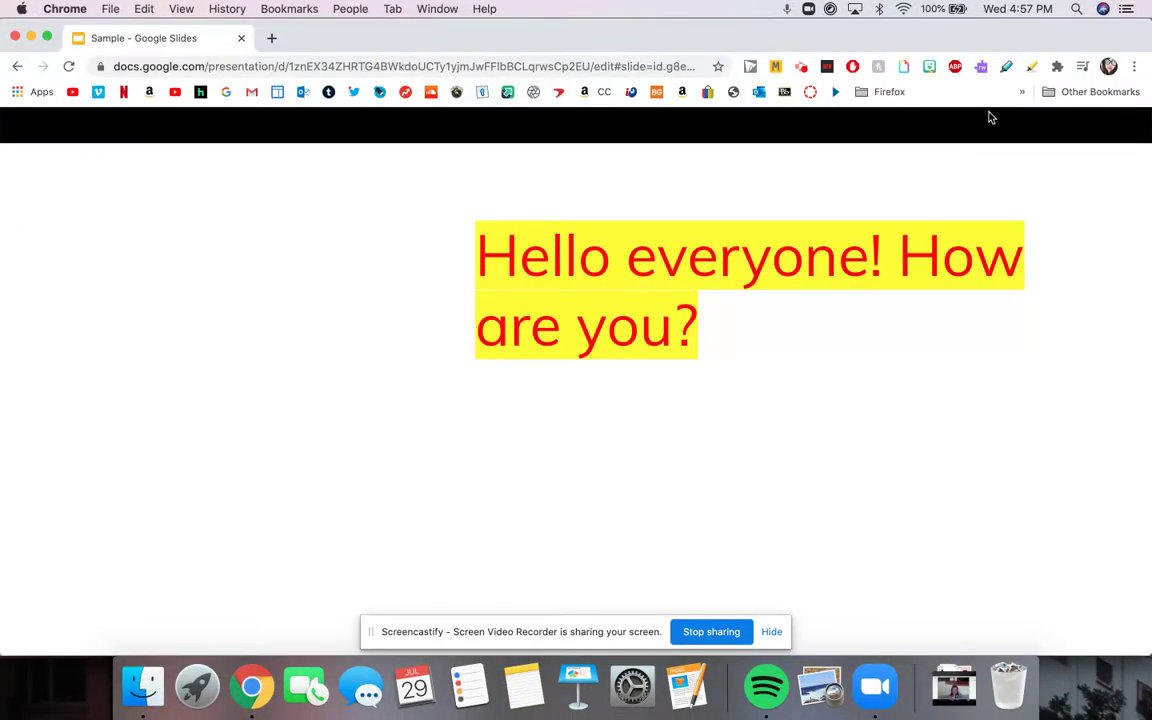